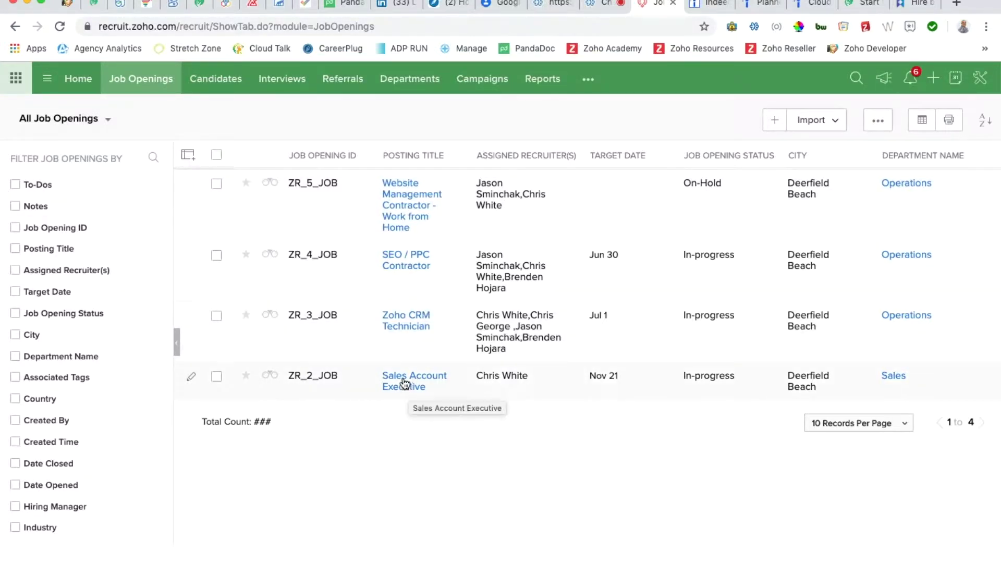
Step: Start a new job opening and fill it from the Zoho CRM Technician job template
left_click(775, 124)
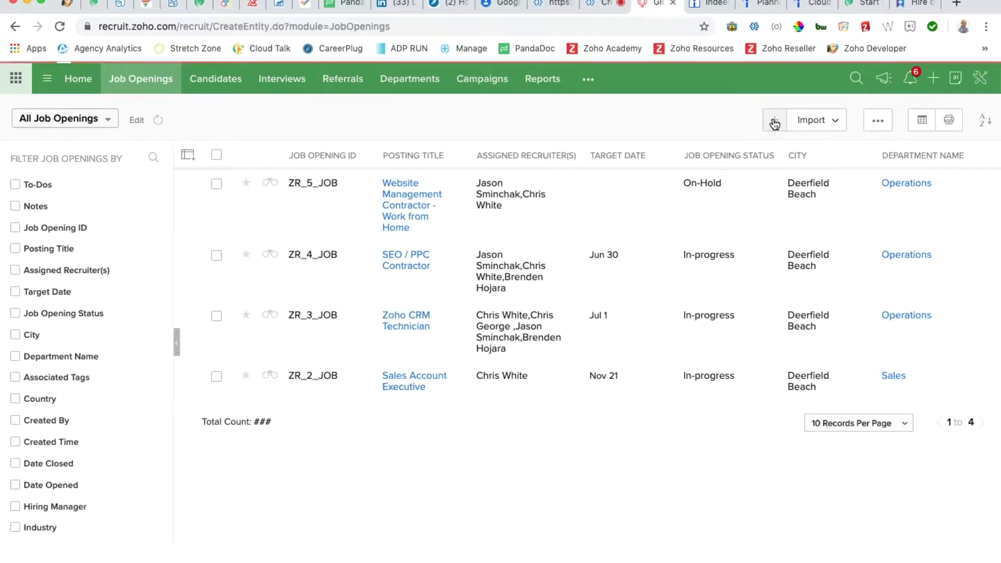
scroll(495, 272, "down", 2)
scroll(493, 270, "down", 2)
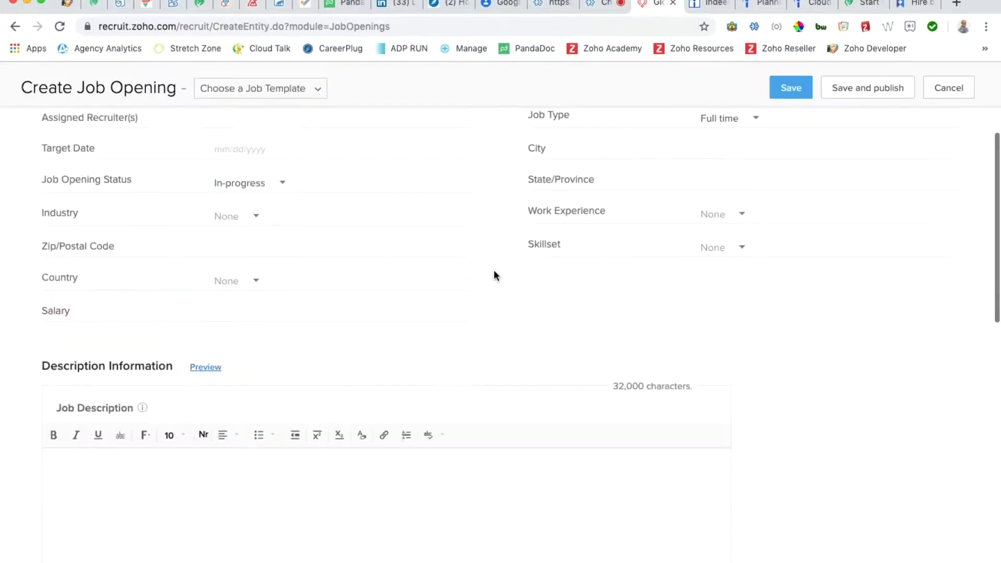
scroll(494, 270, "up", 5)
left_click(320, 121)
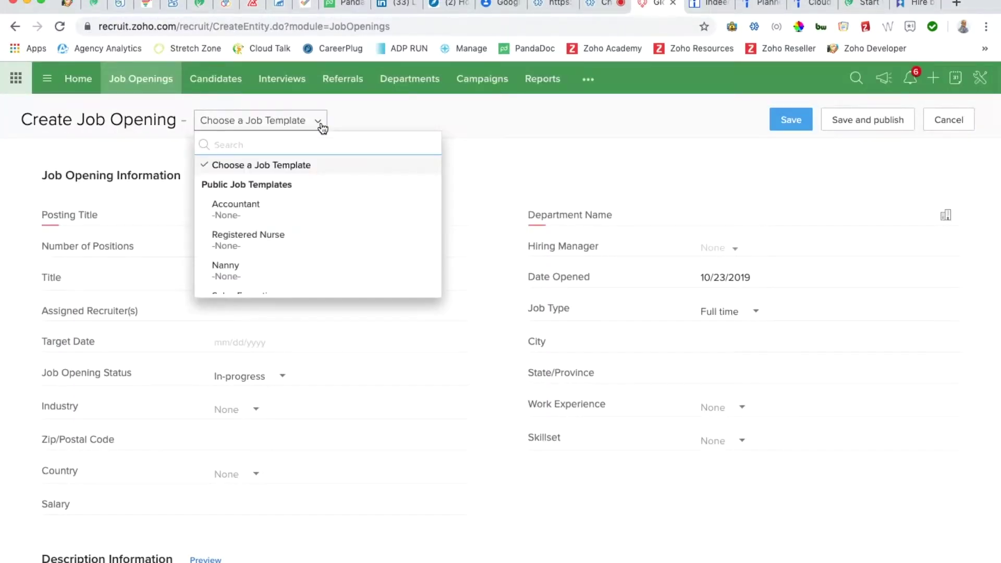
scroll(330, 226, "down", 3)
scroll(331, 227, "down", 3)
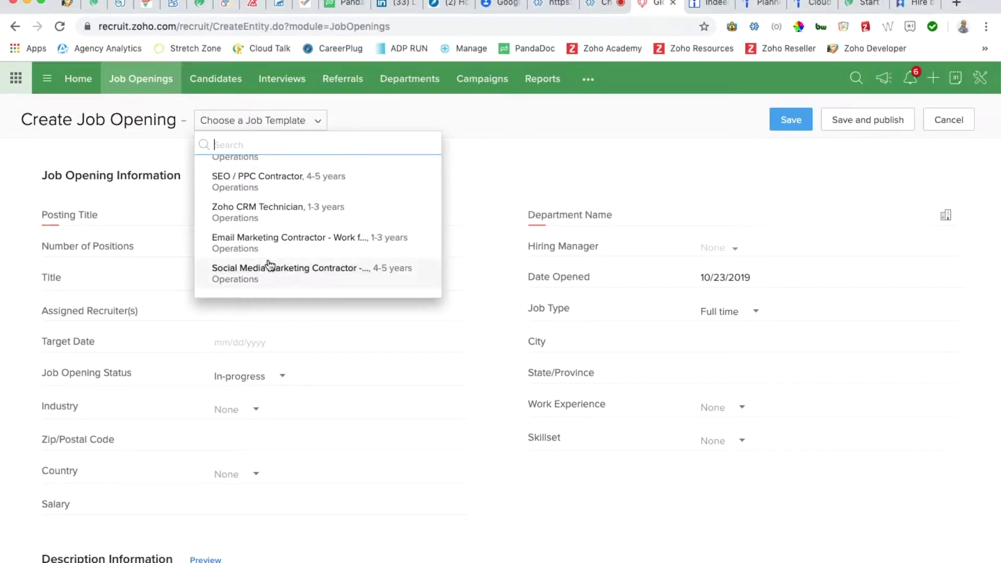
left_click(272, 215)
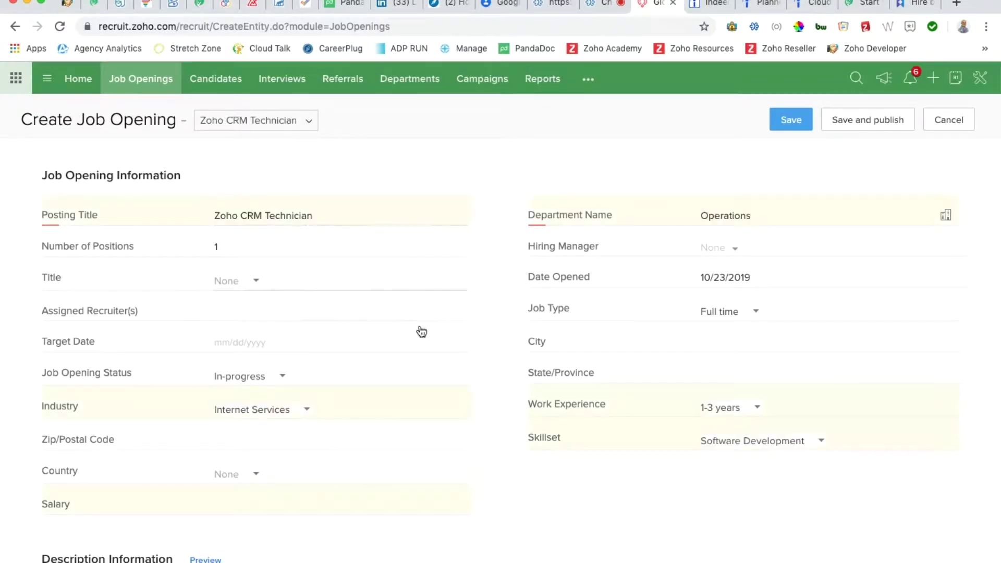
Step: Review the template-filled job details and description, and cancel creating the job opening
scroll(428, 434, "down", 7)
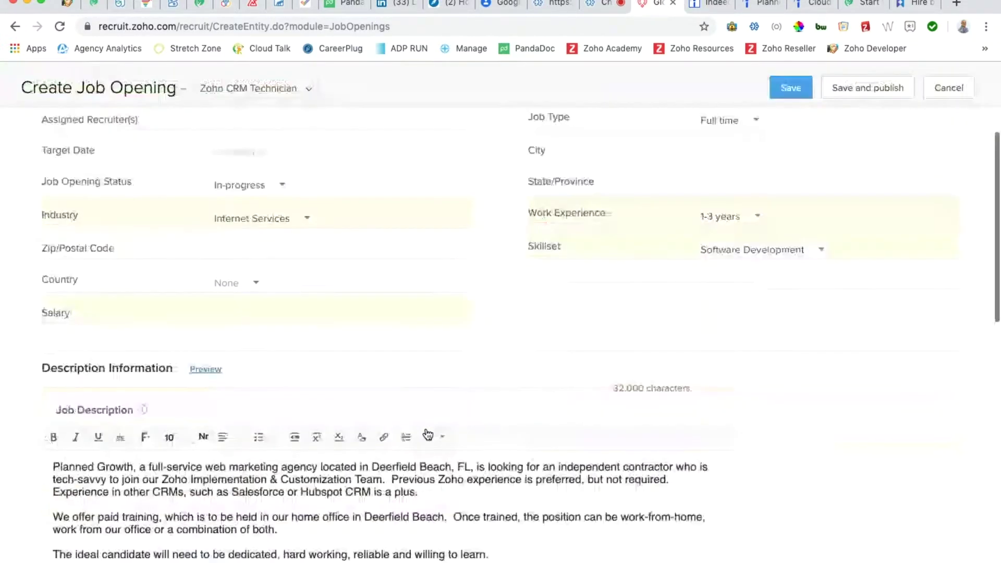
scroll(426, 428, "up", 5)
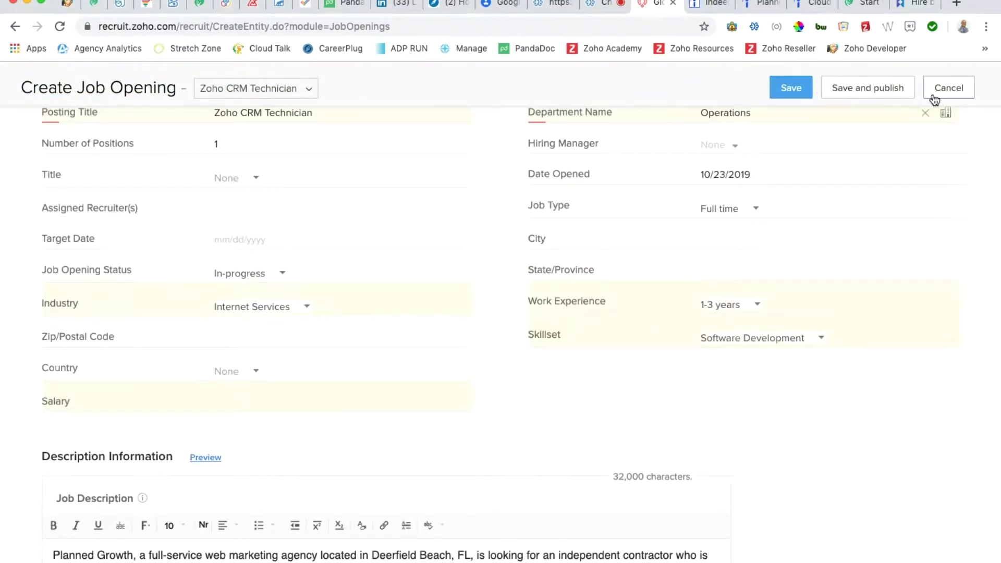
left_click(938, 93)
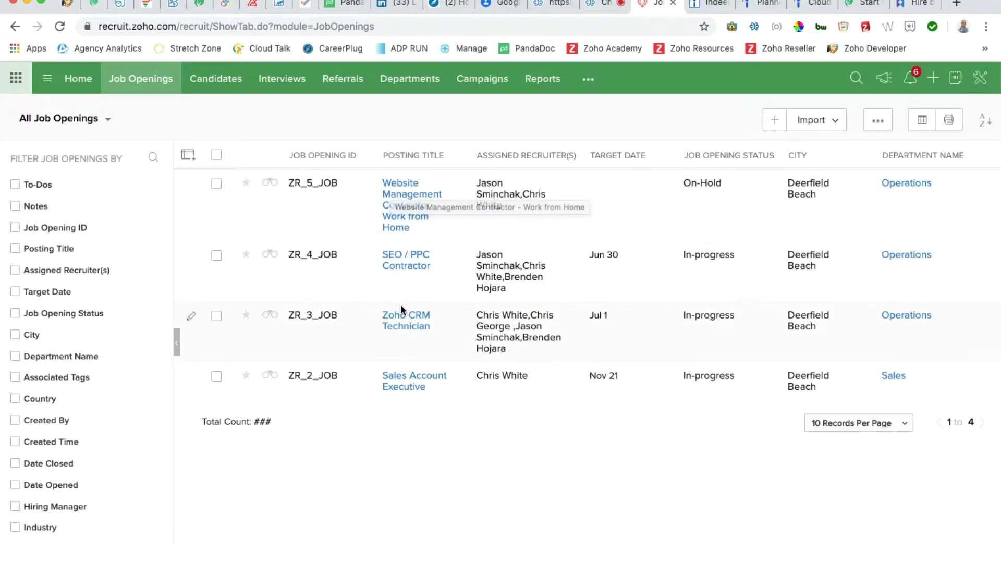
Step: Open the publishing page of the Zoho CRM Technician job opening and review the available job boards and form options
left_click(403, 324)
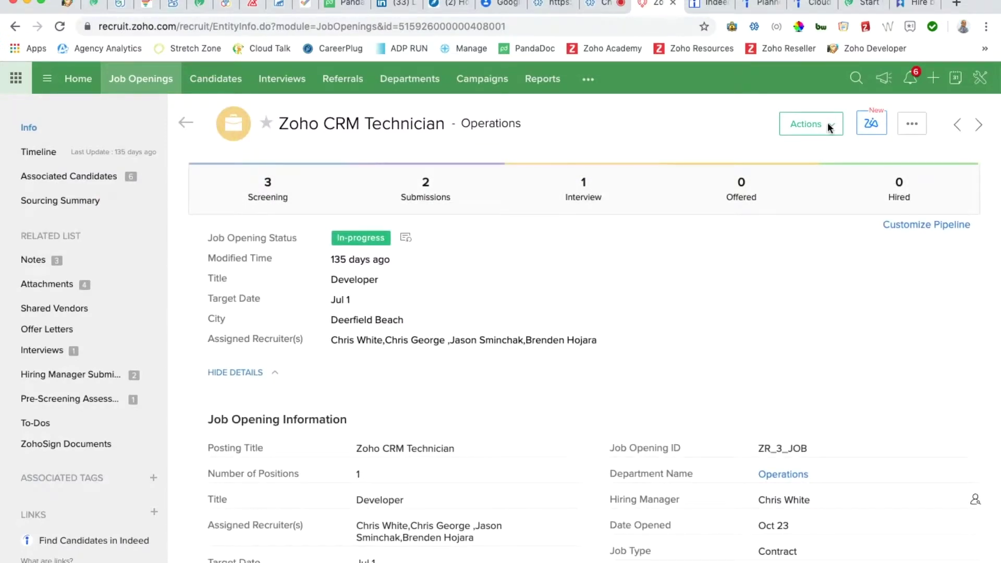
left_click(833, 130)
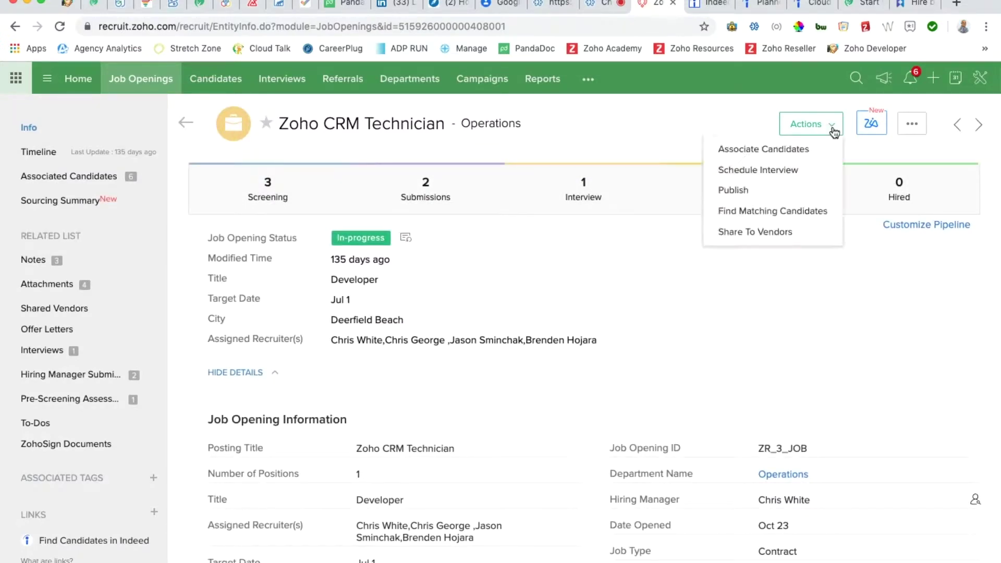
left_click(752, 191)
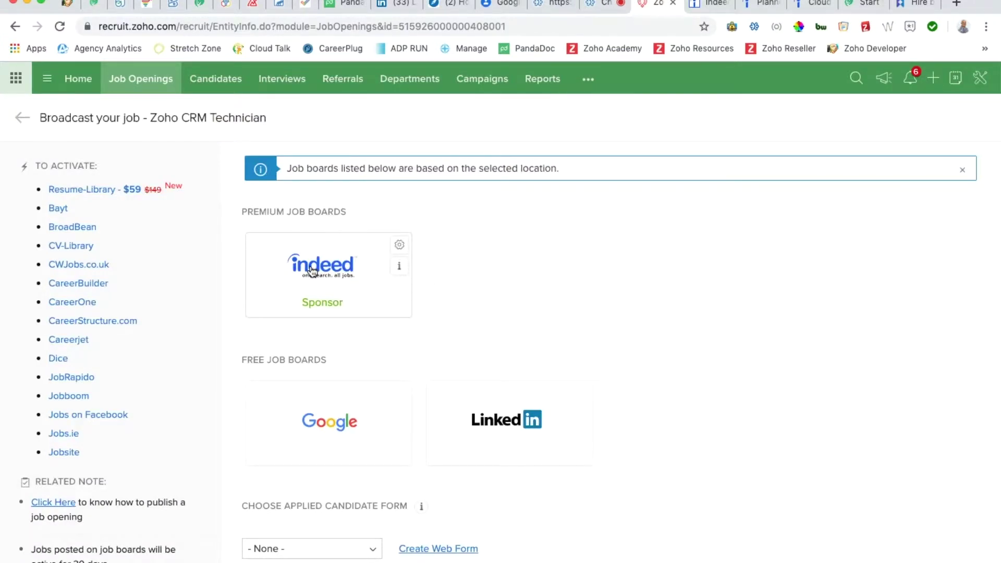
scroll(311, 269, "down", 4)
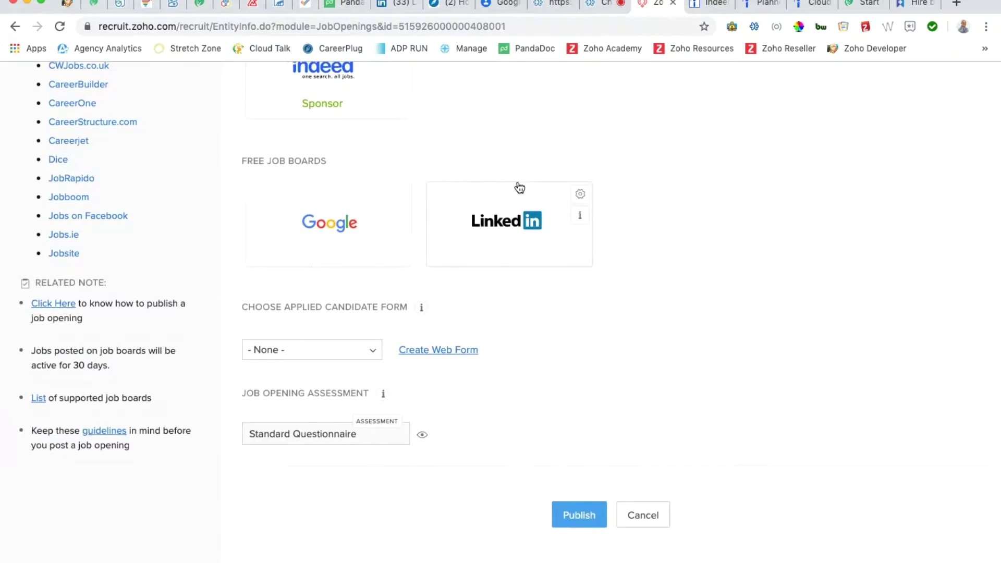
scroll(539, 138, "up", 3)
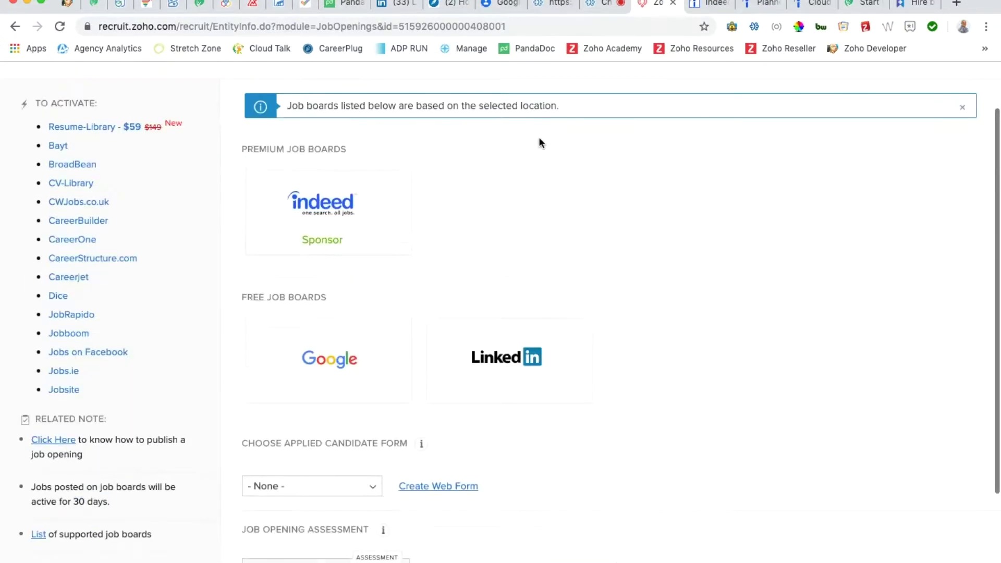
Step: Select Indeed as the job board, review its sponsorship budget options, and skip sponsoring the job
left_click(322, 219)
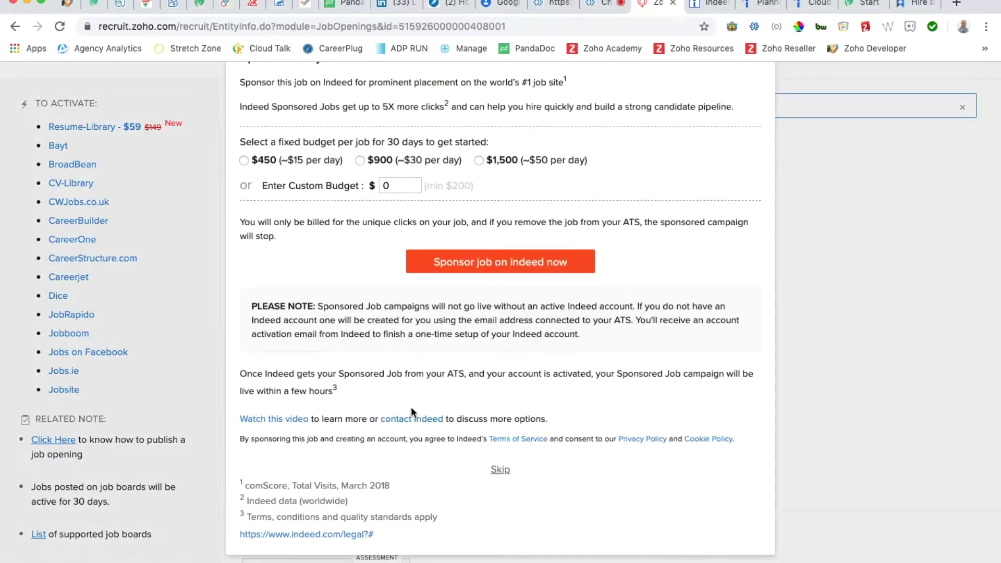
scroll(411, 407, "up", 2)
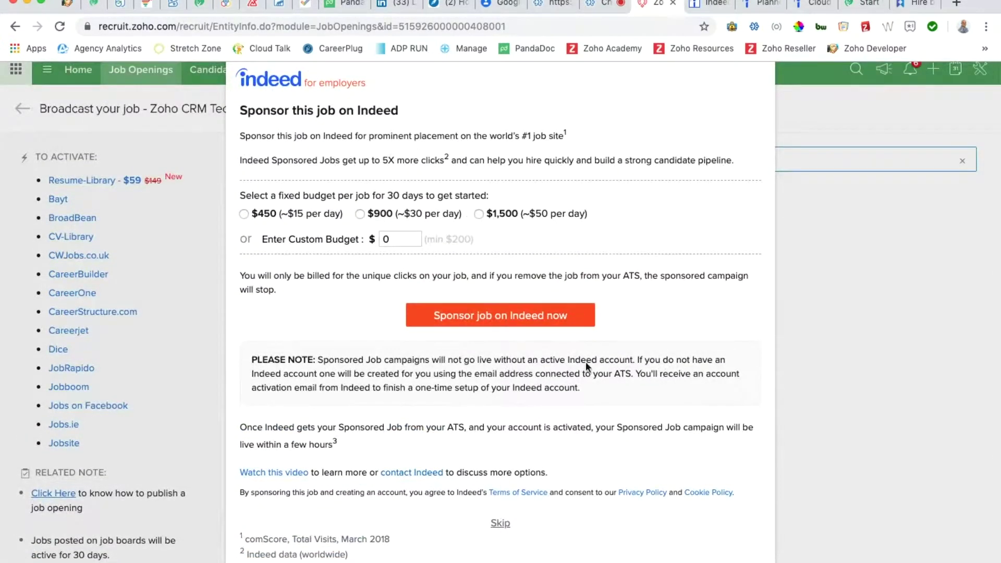
scroll(440, 409, "down", 4)
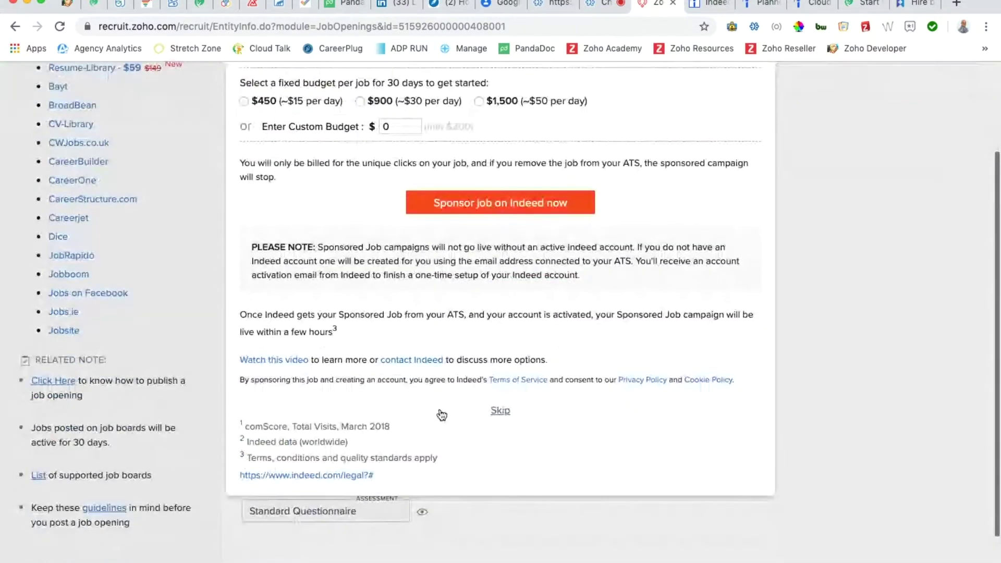
left_click(500, 412)
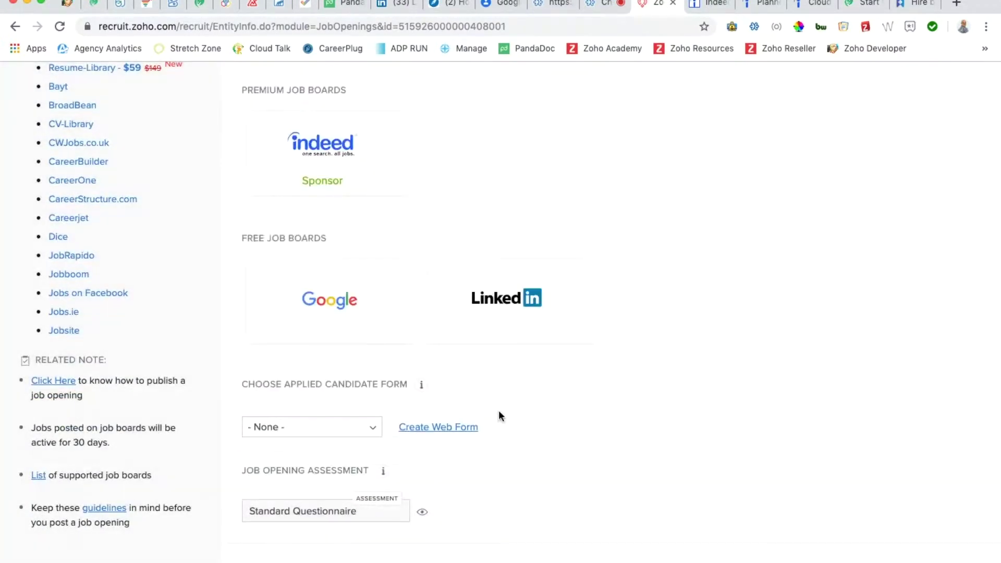
Step: Choose Candidate Application as the applied candidate form for publishing the job
left_click(375, 430)
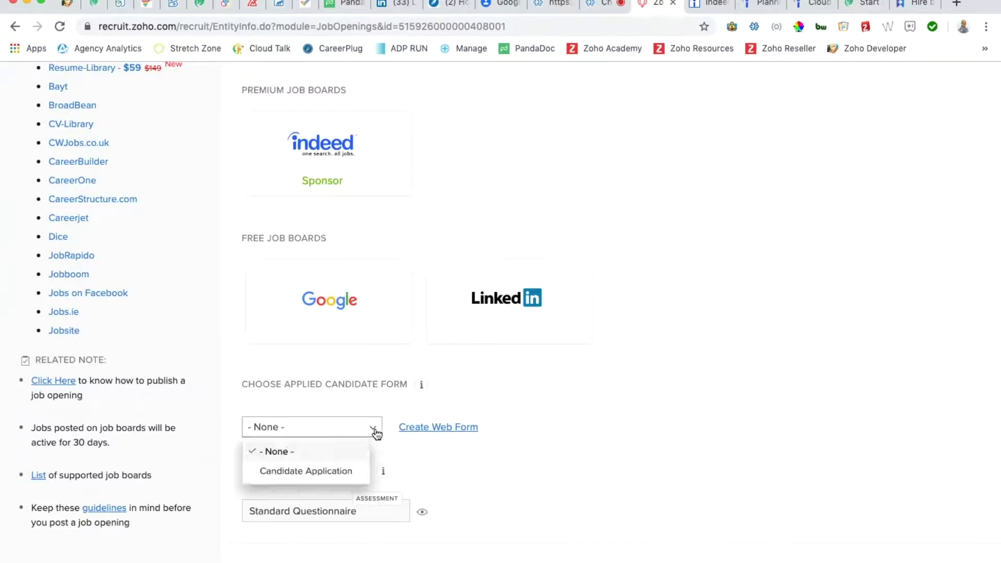
left_click(307, 472)
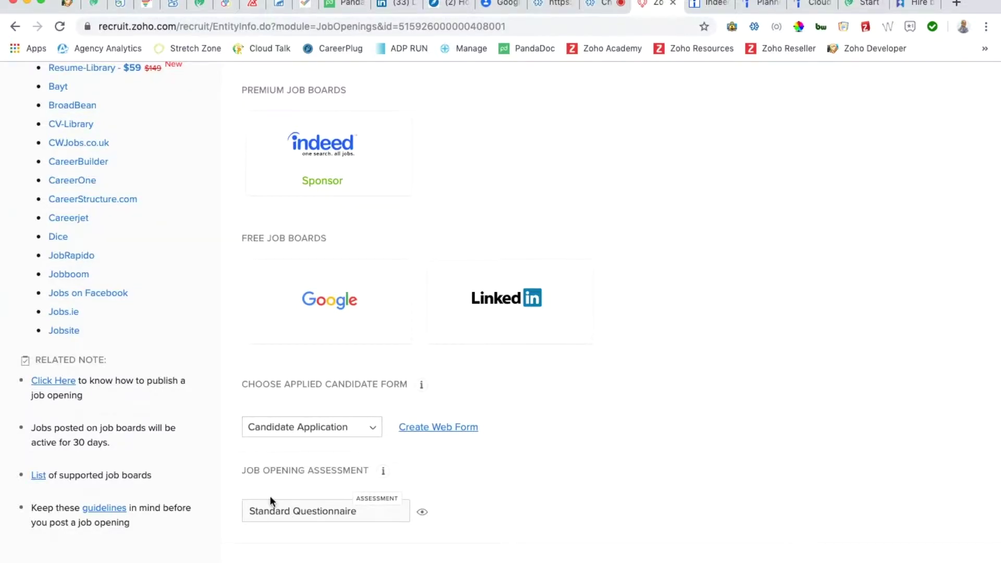
scroll(486, 491, "down", 3)
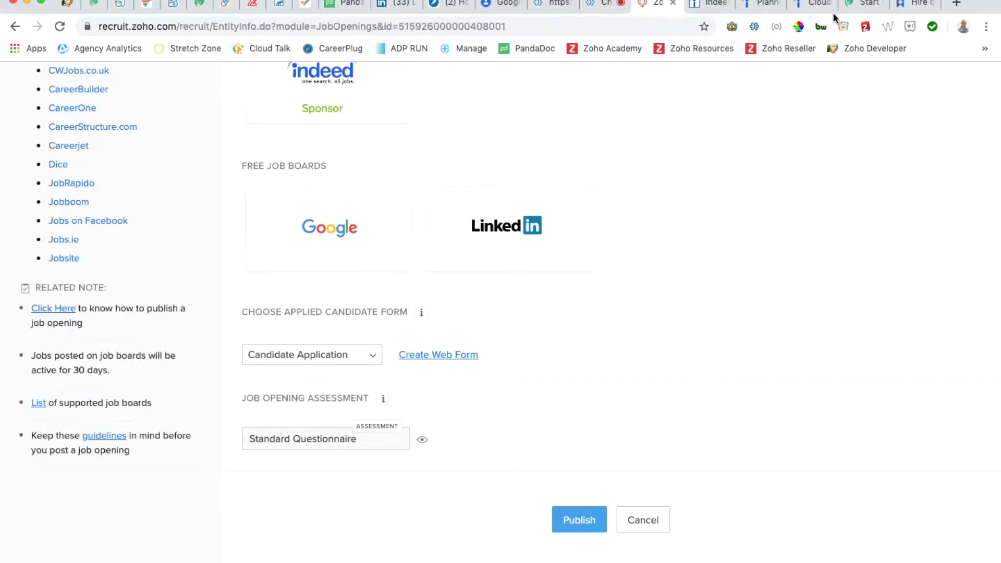
Step: Check the job listings on the Planned Growth careers page and return to the Zoho Recruit publishing page
left_click(866, 4)
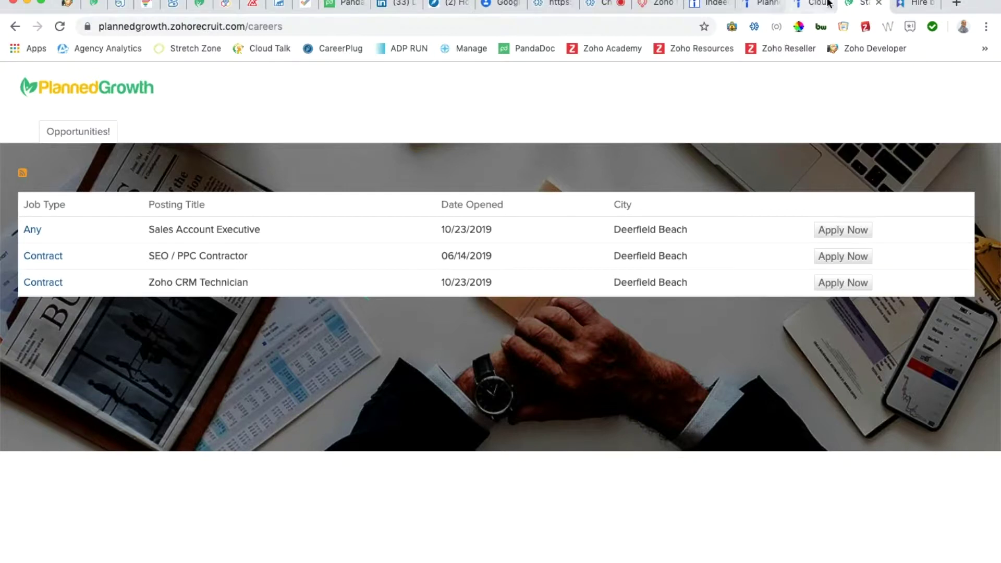
left_click(660, 4)
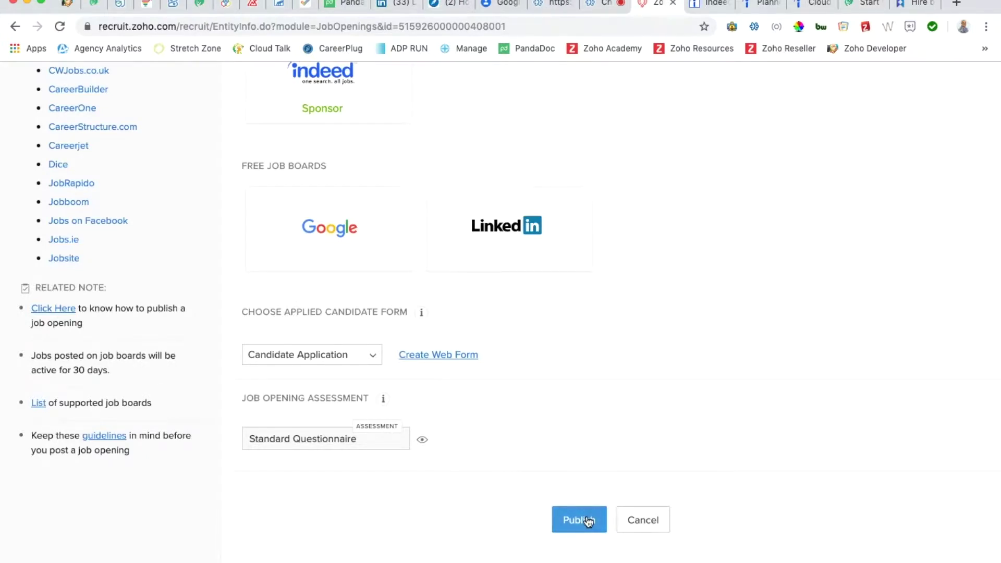
scroll(610, 447, "up", 3)
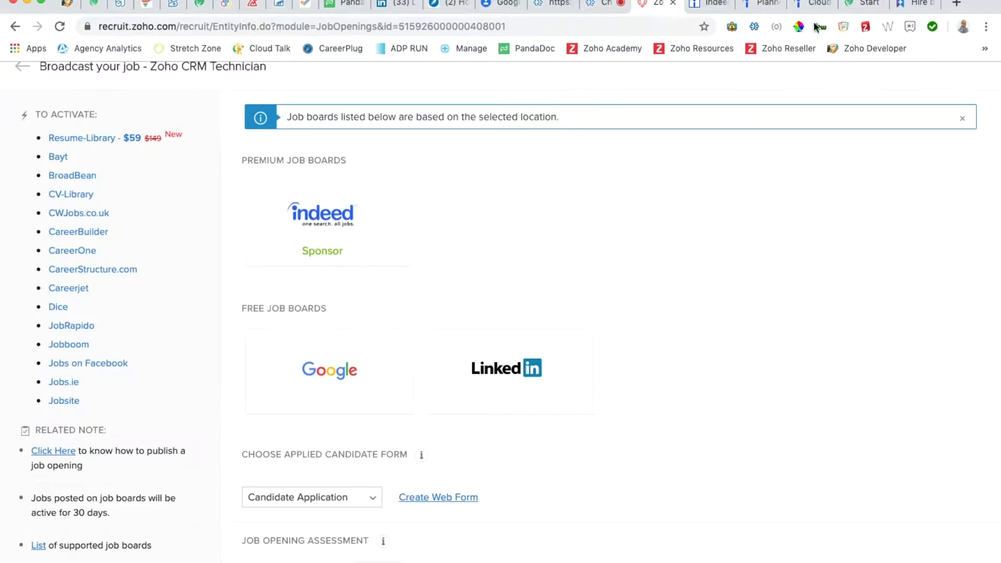
Step: Switch to Indeed and examine the setup, duration and budget of the Sales Account Executive campaign
left_click(816, 5)
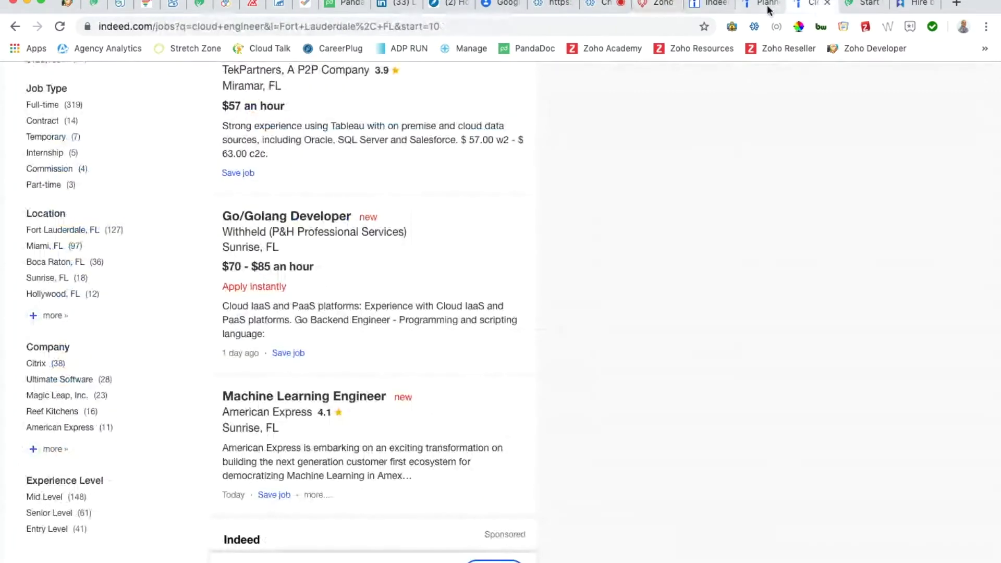
left_click(707, 9)
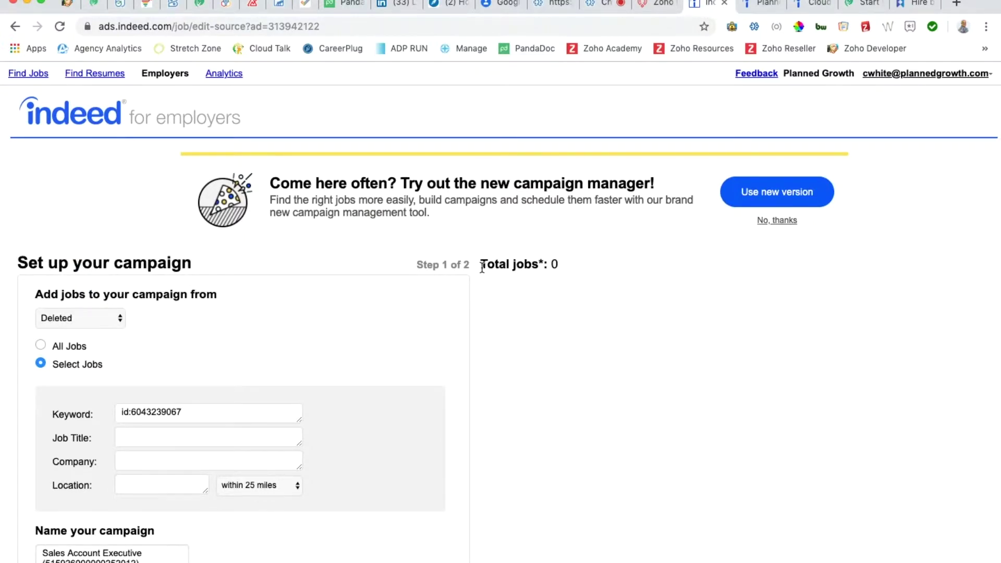
scroll(481, 266, "down", 5)
scroll(273, 180, "down", 5)
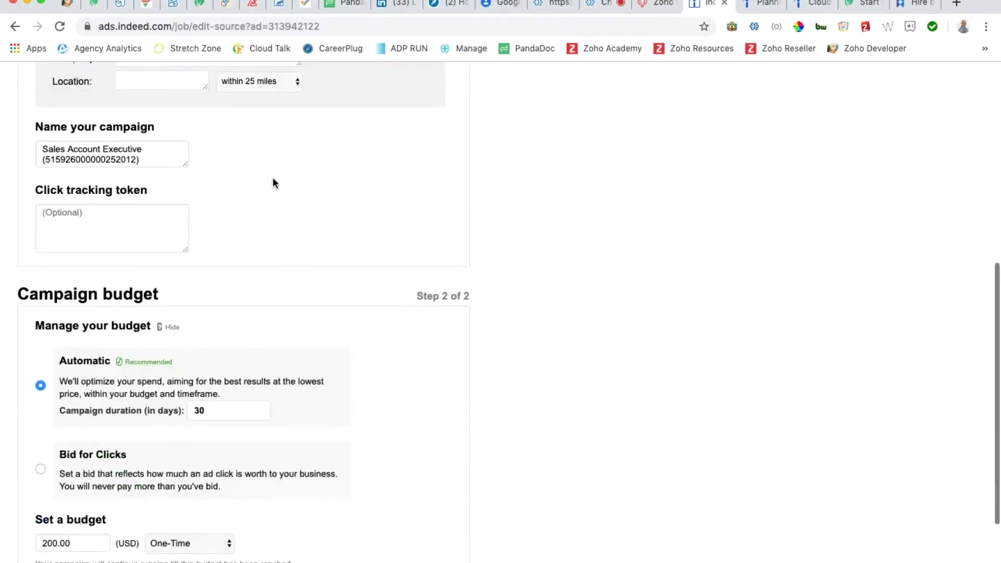
scroll(274, 180, "down", 2)
scroll(127, 263, "down", 4)
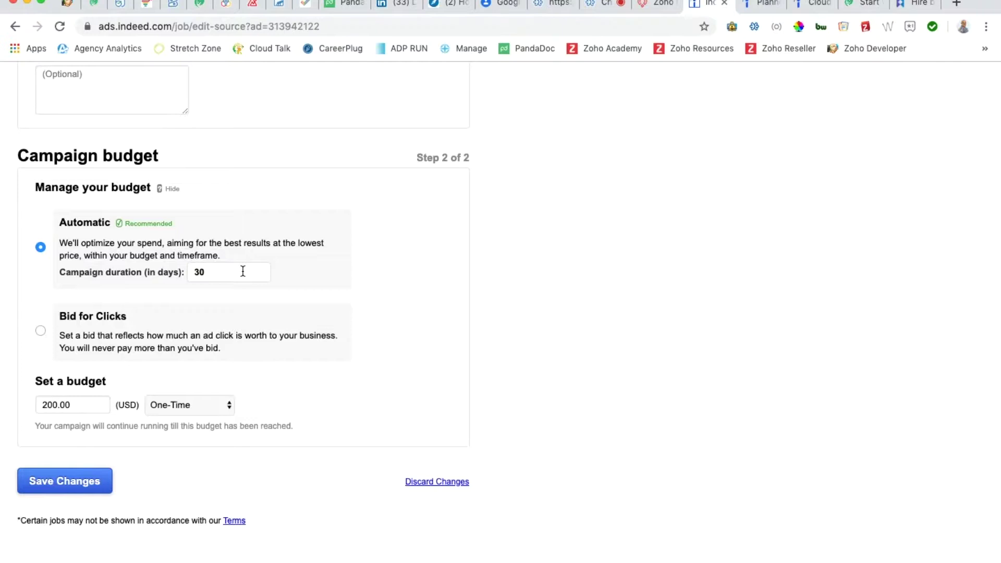
scroll(243, 272, "up", 10)
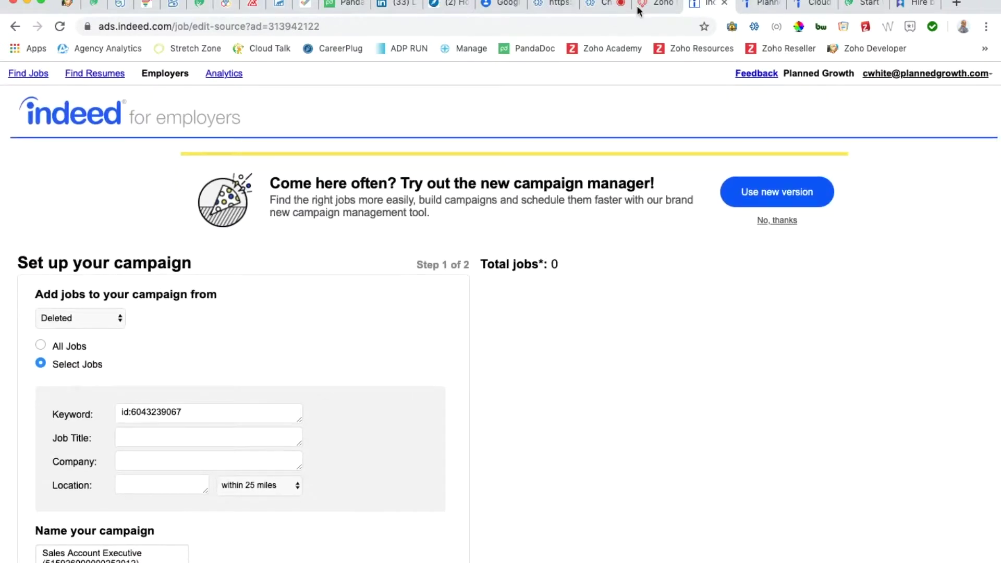
Step: Return to Zoho Recruit and leave the publishing page for the list of all job openings
left_click(652, 4)
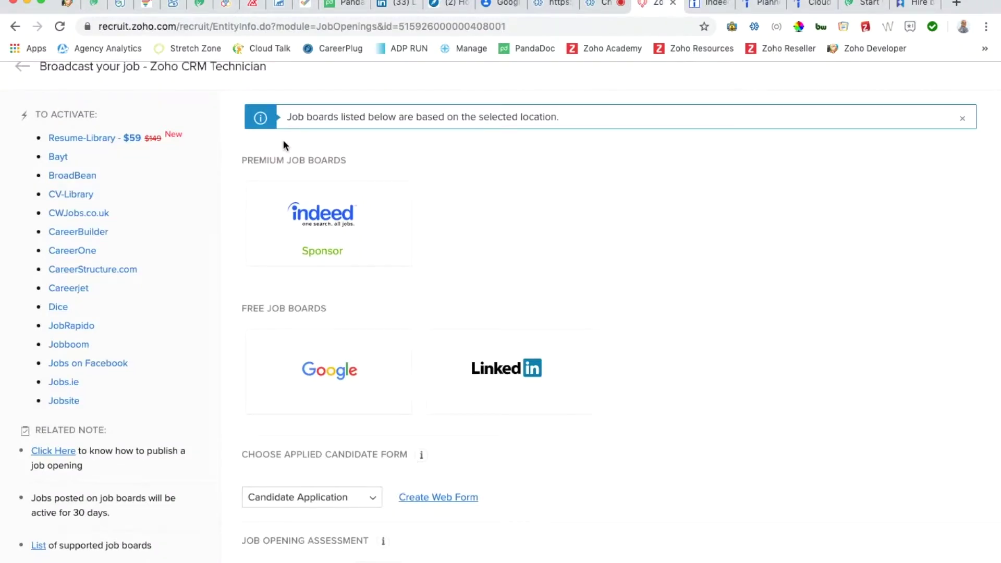
scroll(283, 140, "up", 2)
left_click(165, 91)
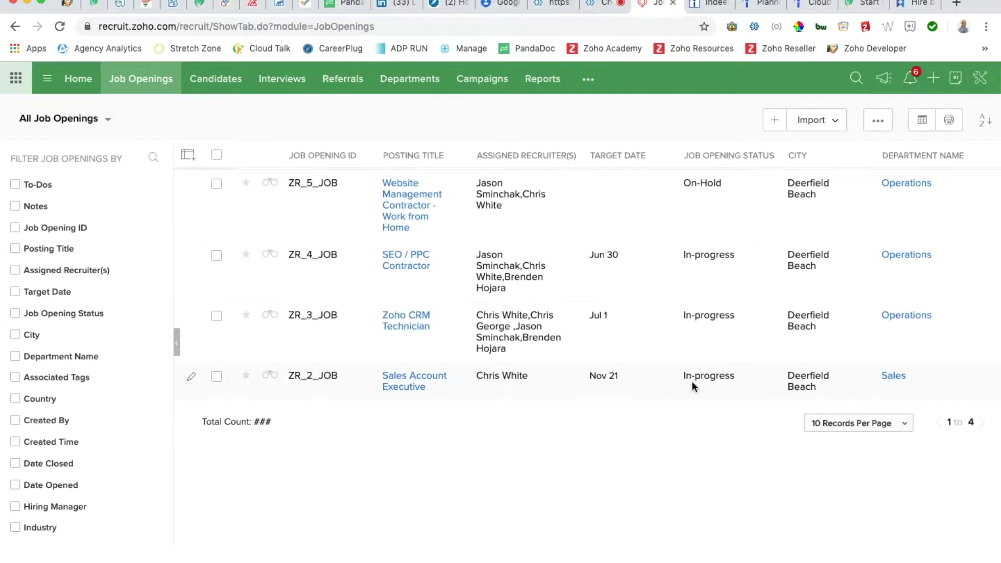
Step: View the Planned Growth careers page and Indeed company profile, and open Indeed's job search
left_click(863, 4)
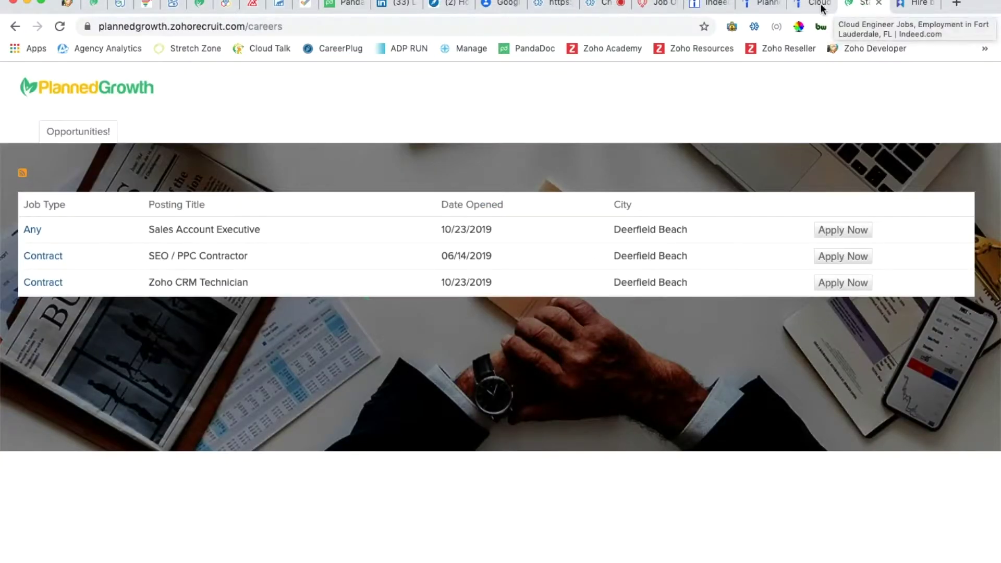
left_click(770, 5)
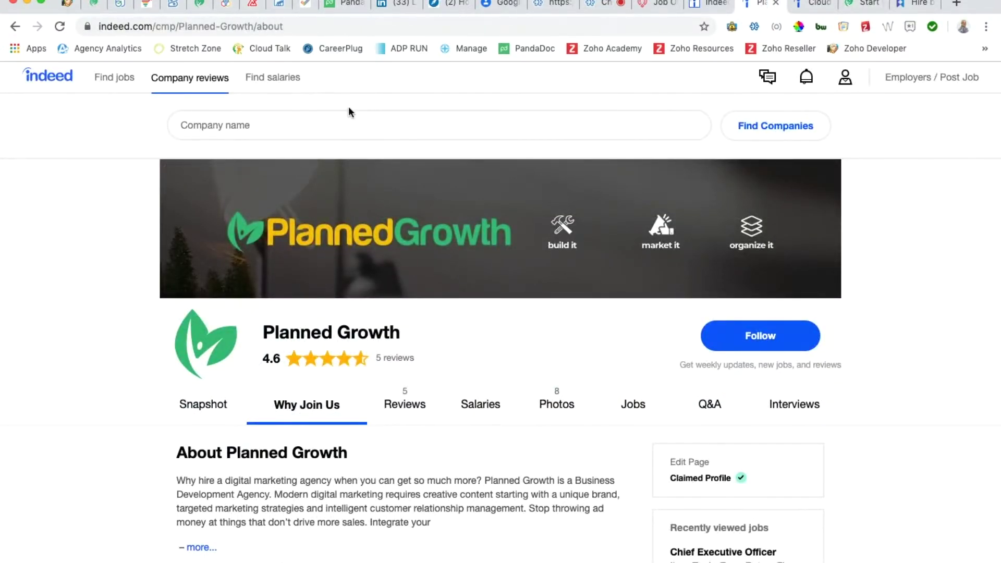
left_click(95, 84)
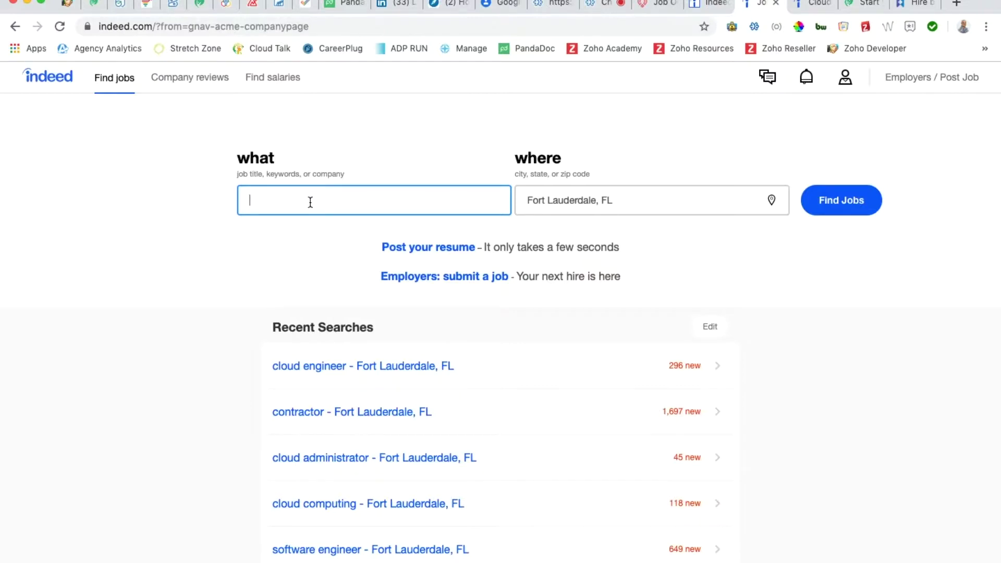
Step: Revisit the Zoho Recruit job openings list and switch to Outlook to view the new candidate notification for Sales Account Executive
left_click(661, 7)
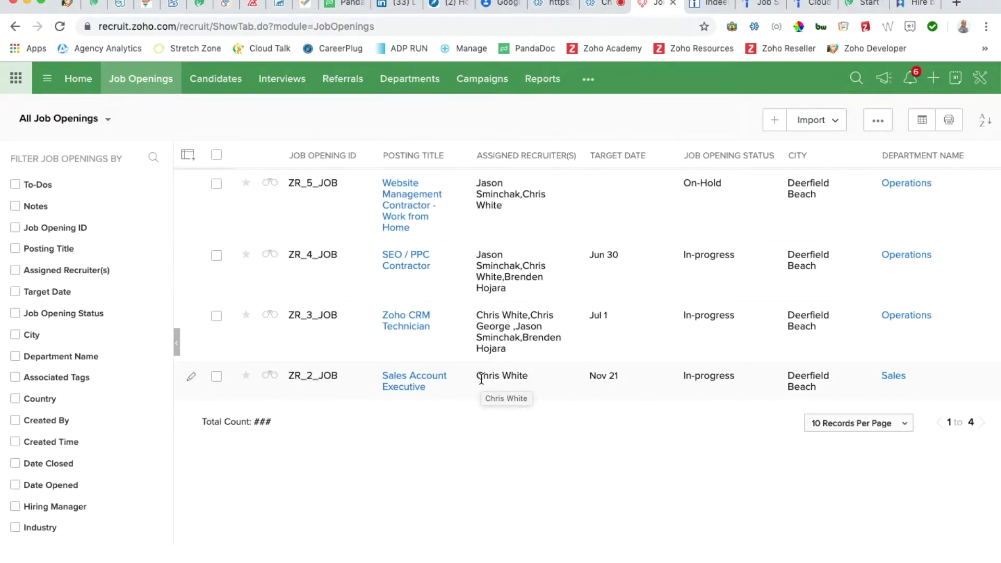
key("super+Tab")
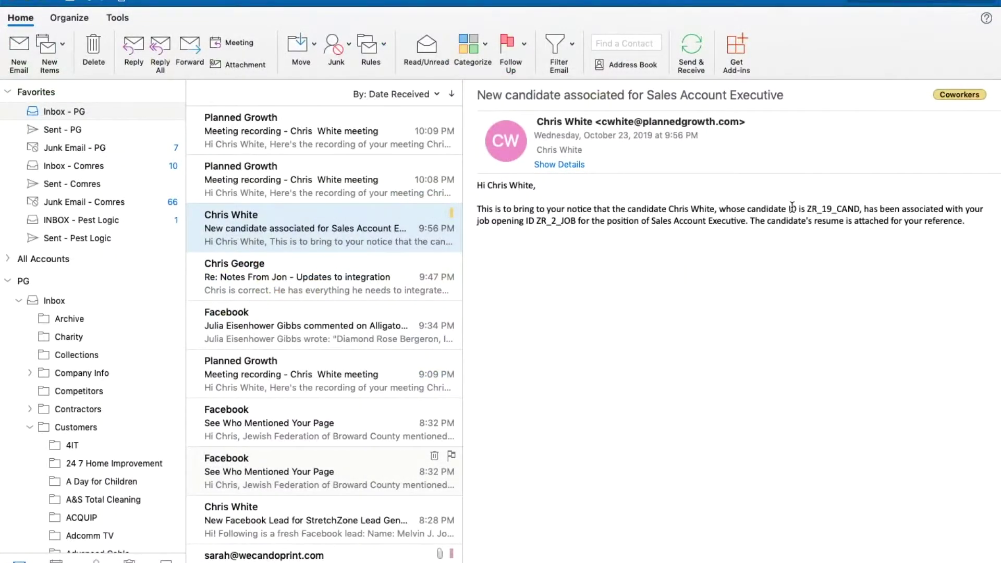
Step: Switch to Zoho Recruit, open the list of all candidates and examine the common candidate views on offer
key("super+Tab")
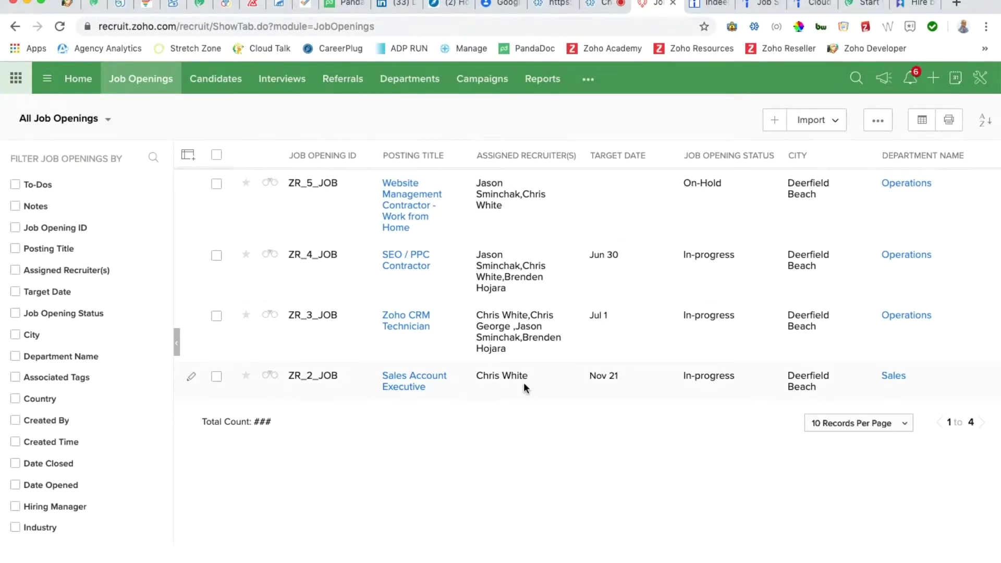
left_click(223, 78)
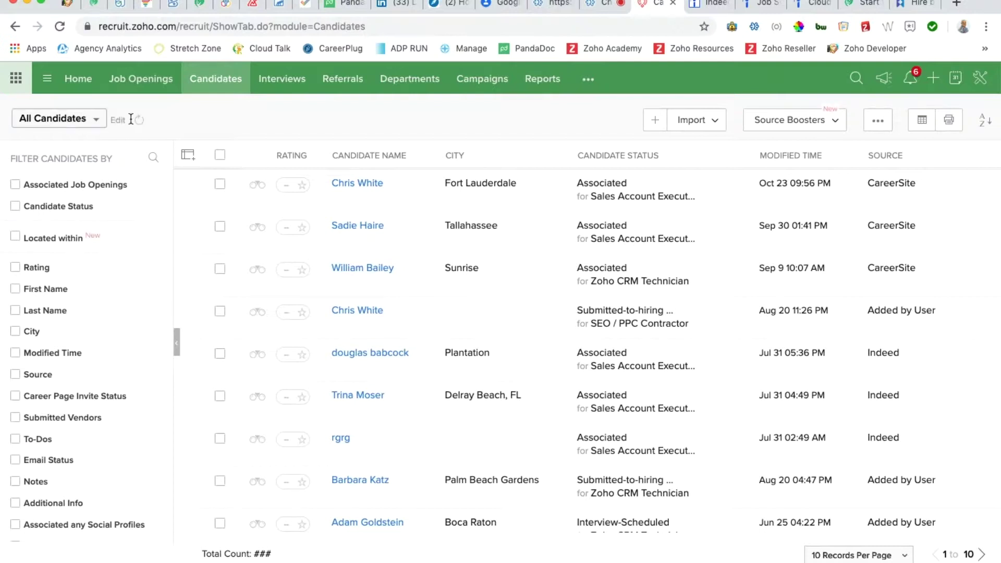
left_click(99, 124)
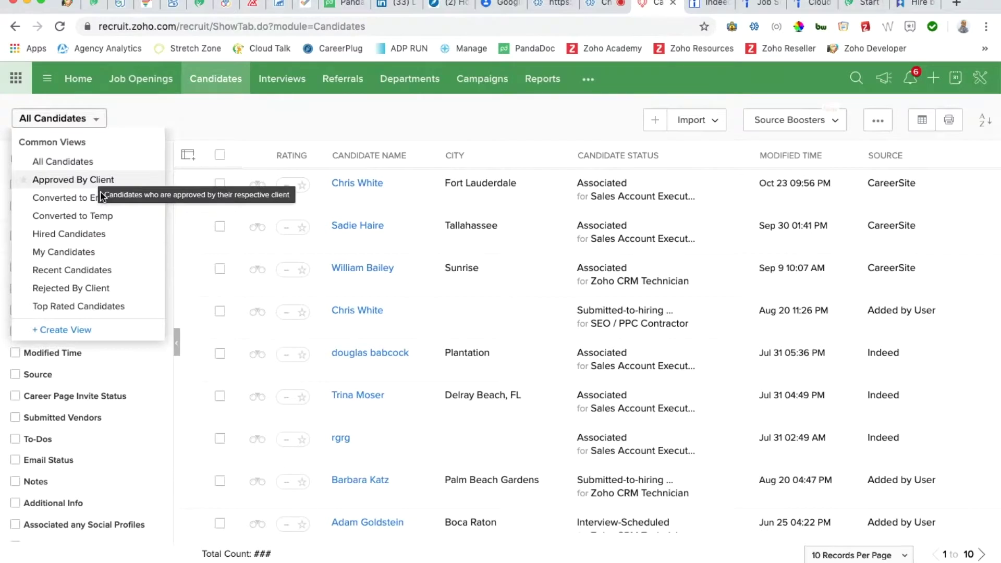
scroll(108, 255, "down", 1)
scroll(107, 255, "up", 1)
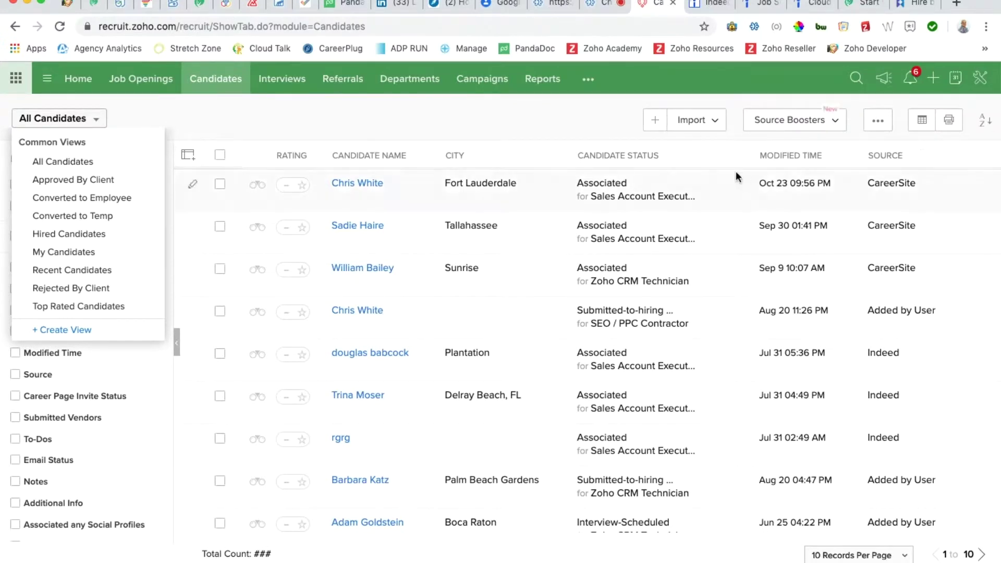
left_click(311, 112)
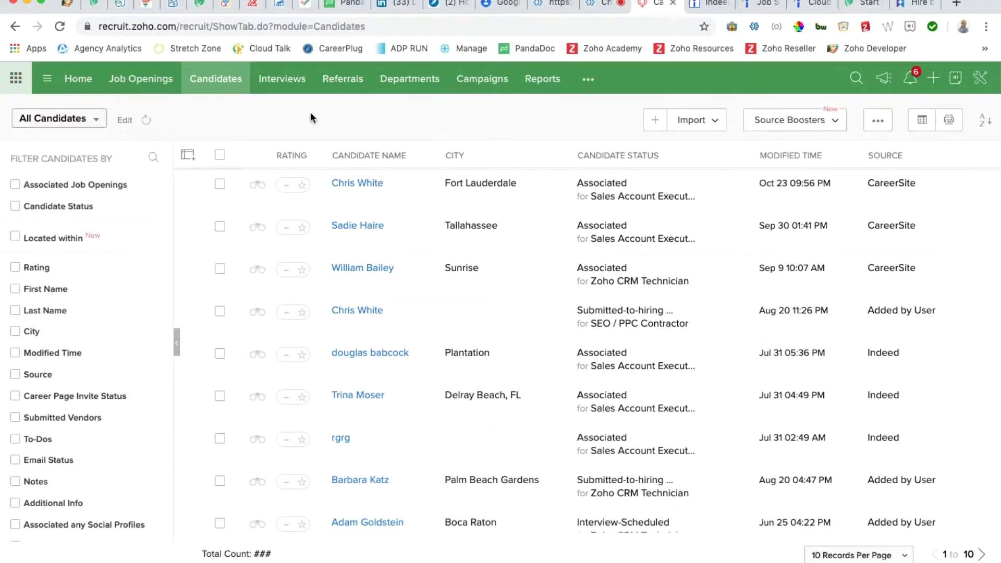
Step: Examine the criteria available for filtering the candidates list
scroll(80, 204, "down", 10)
scroll(79, 203, "up", 10)
scroll(81, 204, "down", 10)
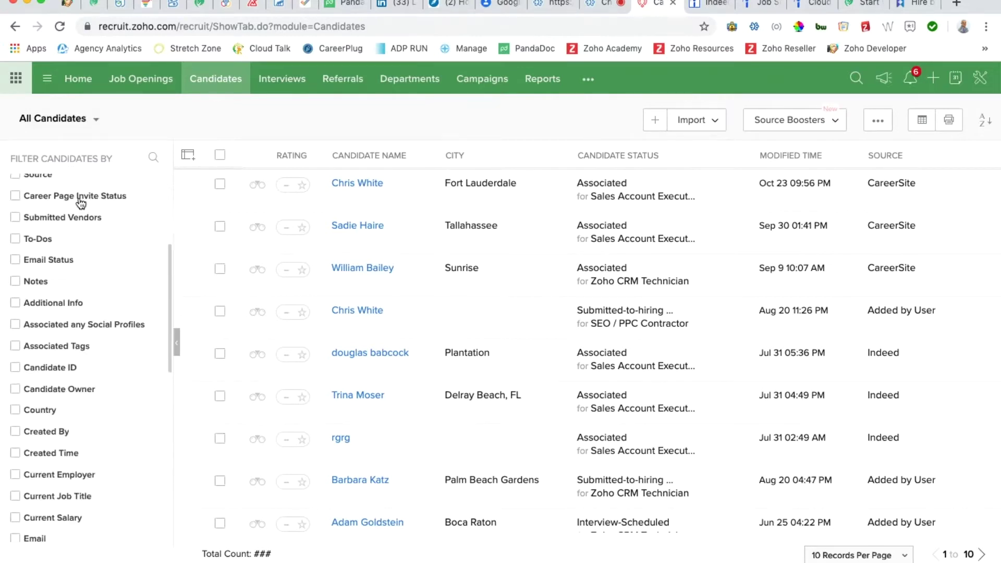
scroll(79, 201, "up", 12)
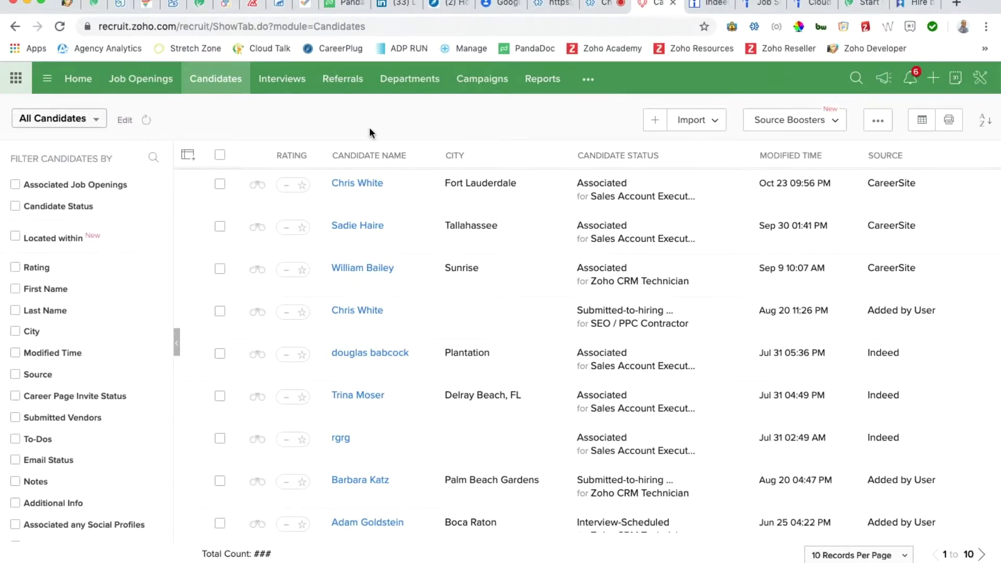
Step: Preview the newest Sales Account Executive candidate's details, resume and skills from the candidates list
left_click(257, 188)
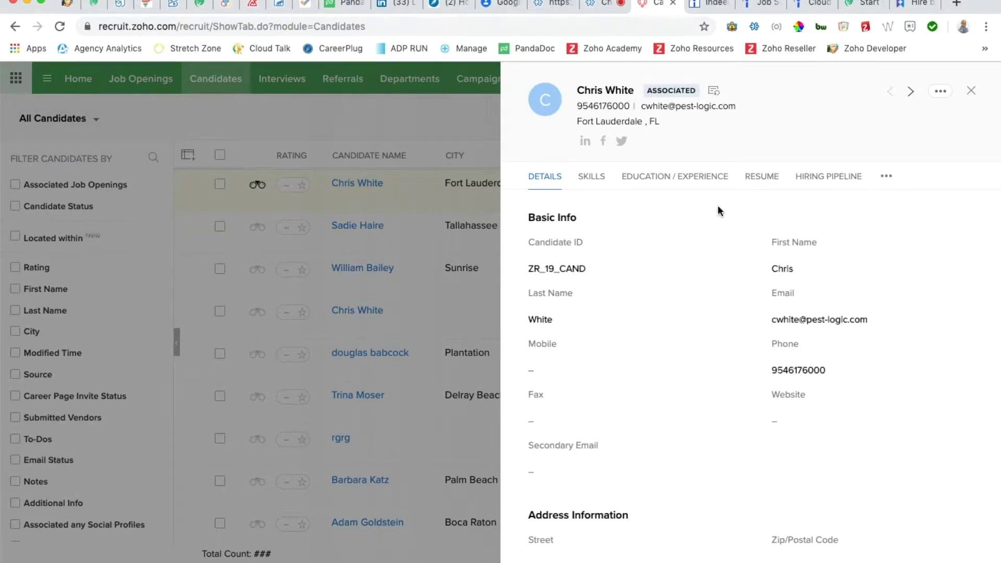
left_click(764, 177)
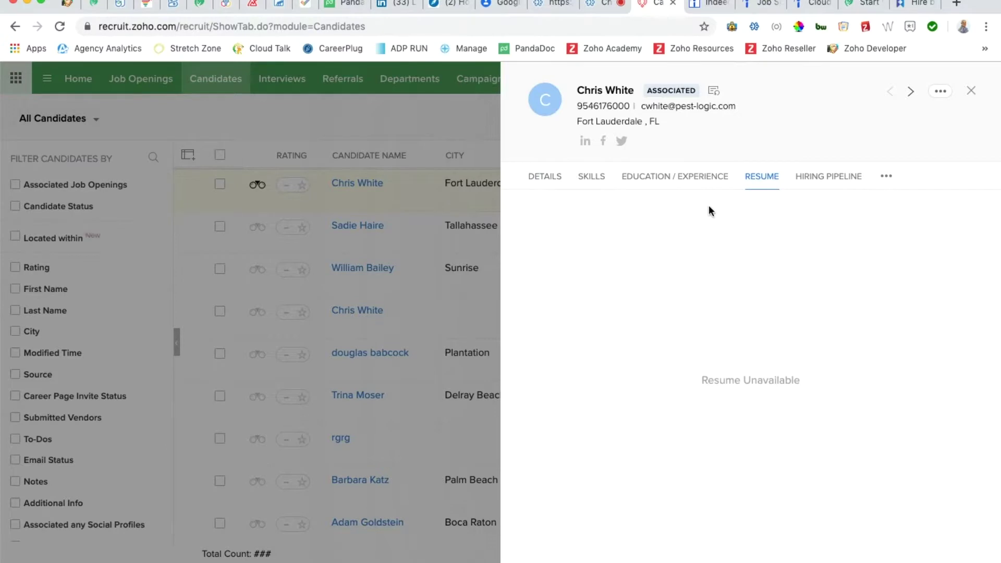
left_click(585, 180)
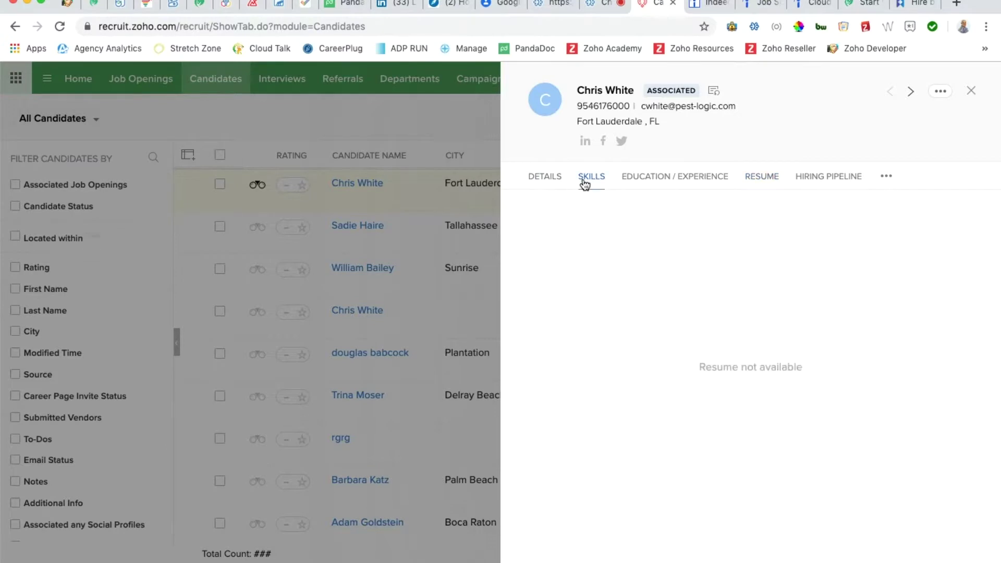
left_click(545, 180)
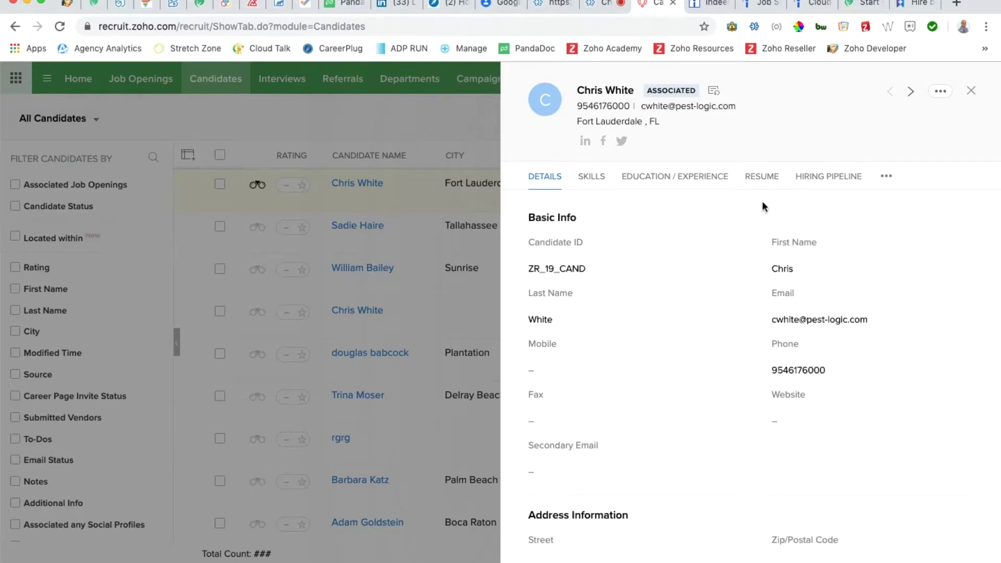
left_click(971, 90)
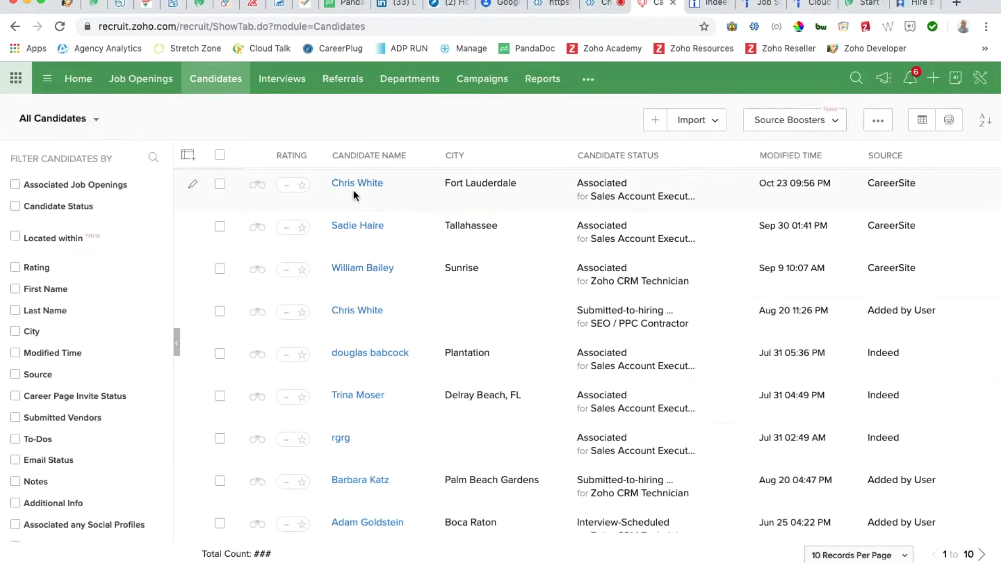
left_click(296, 186)
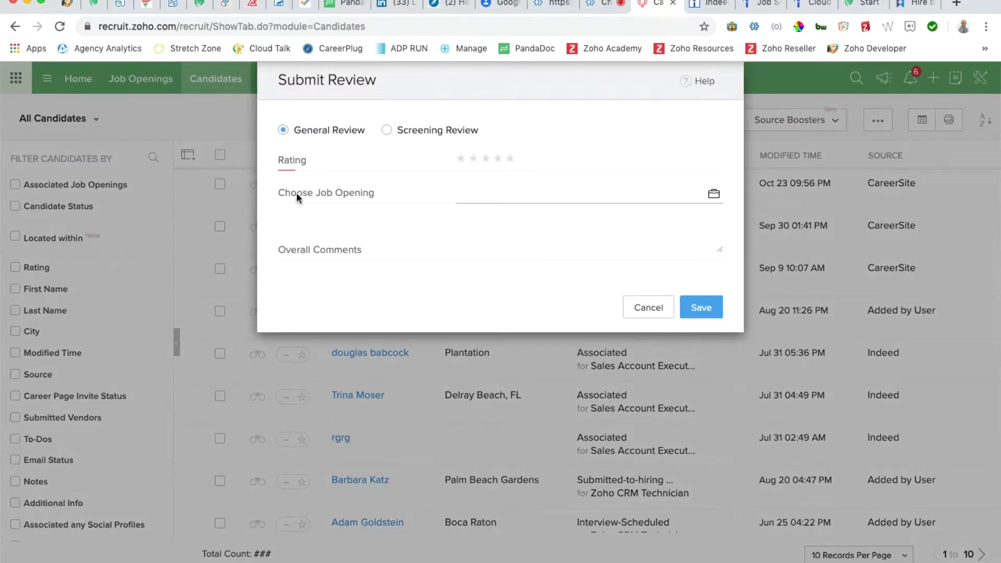
left_click(485, 159)
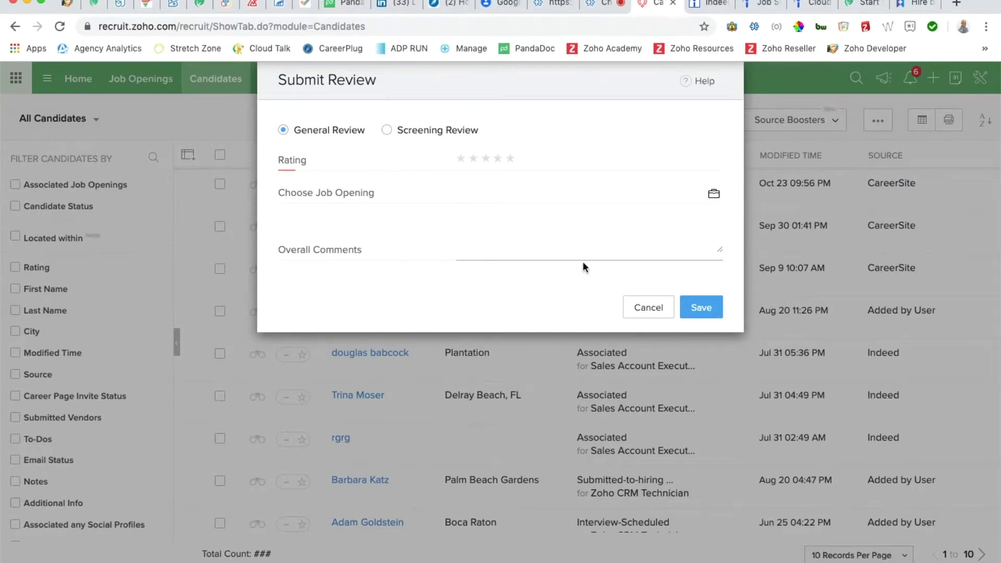
left_click(639, 309)
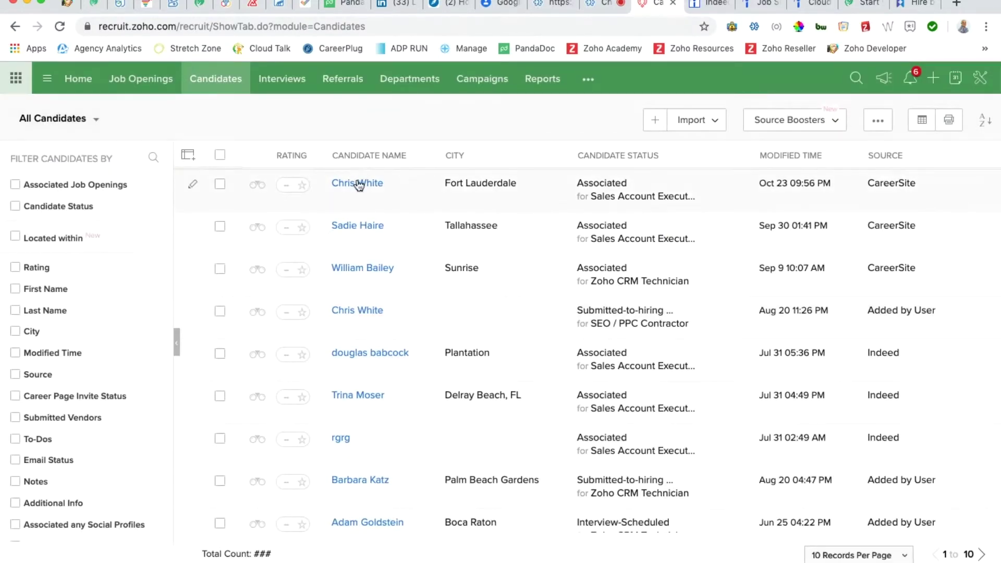
Step: Start scheduling an interview from the newest Sales Account Executive candidate's record, with the hiring manager and one other user as interviewers
scroll(357, 187, "down", 2)
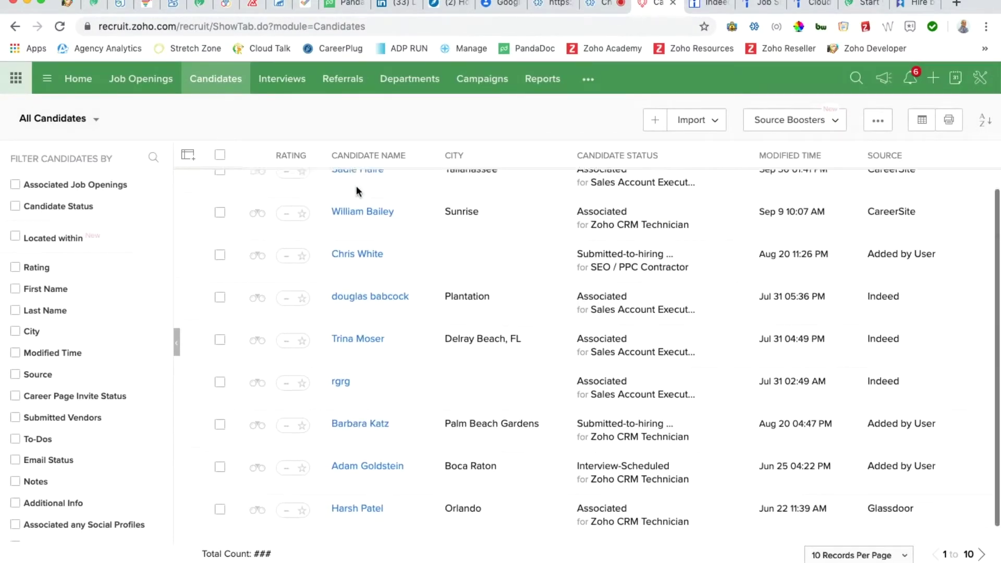
scroll(357, 188, "up", 2)
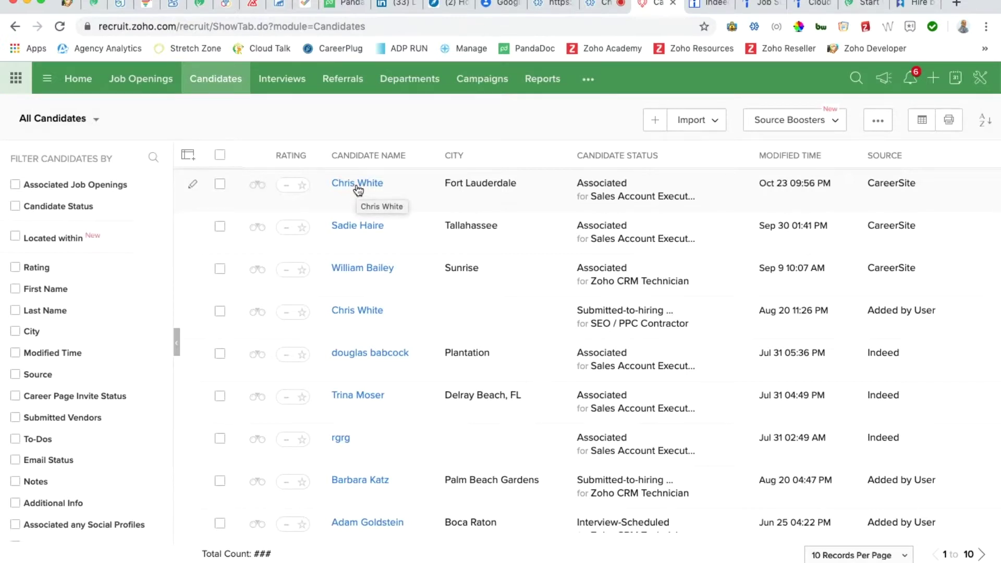
left_click(358, 187)
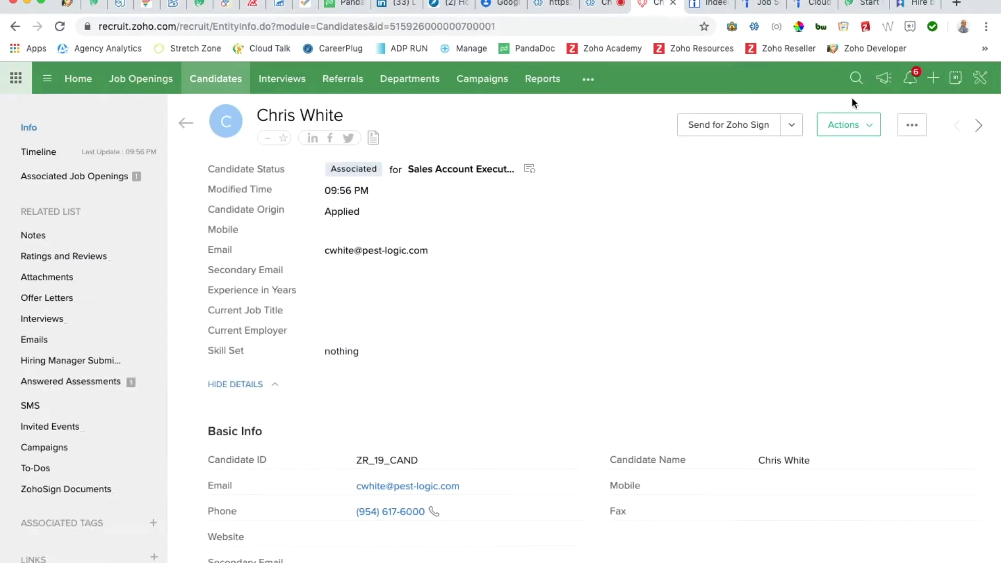
left_click(872, 131)
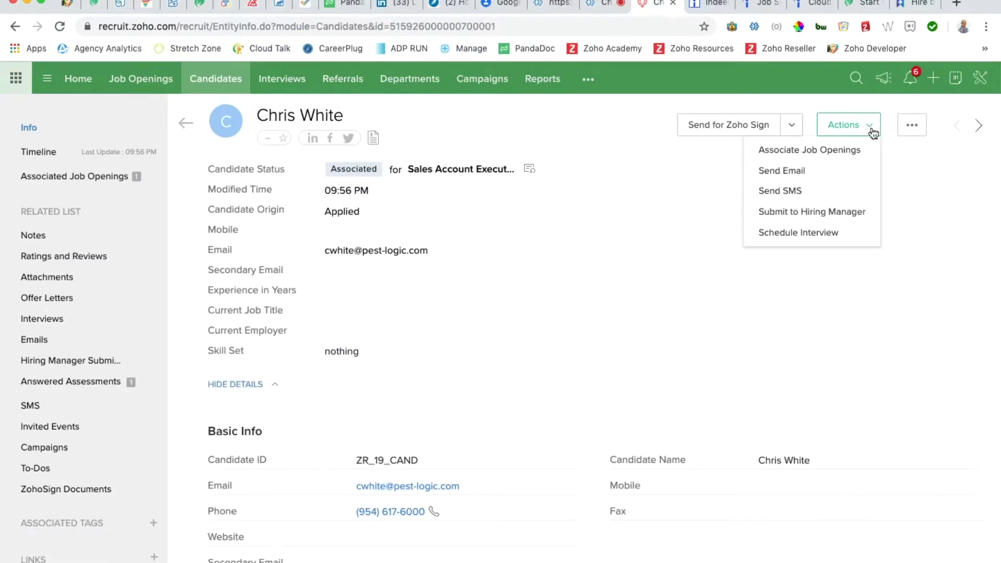
left_click(821, 235)
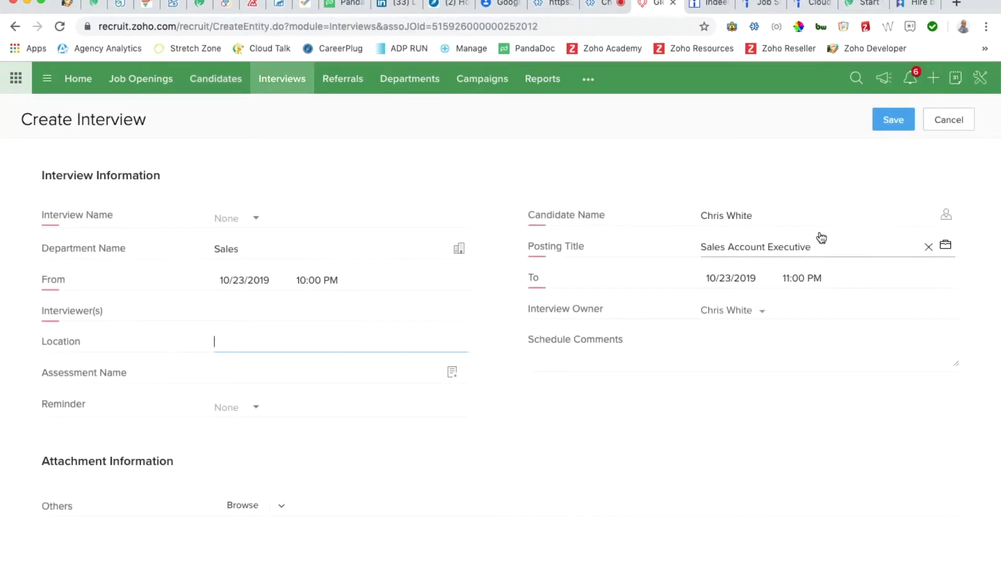
left_click(247, 306)
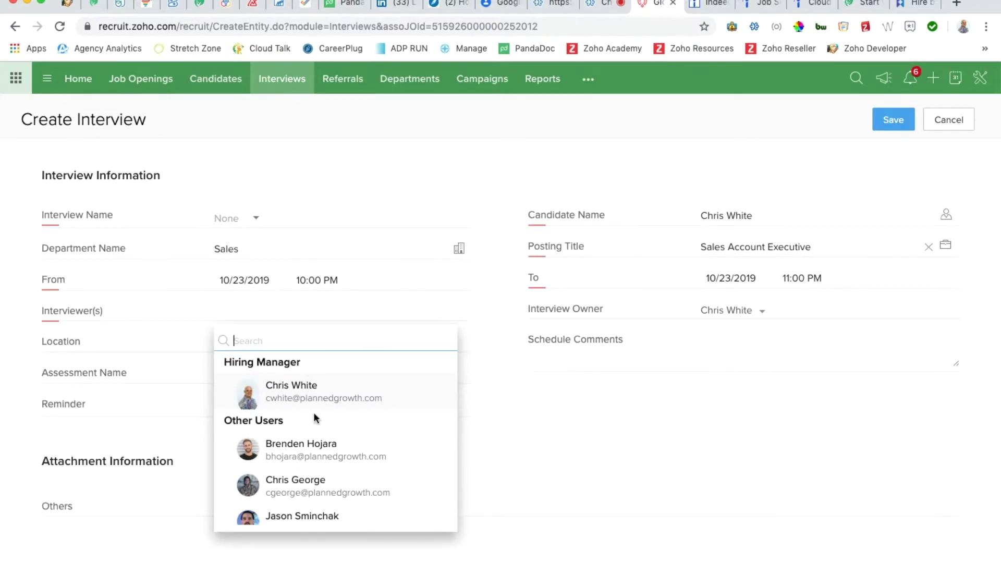
left_click(311, 392)
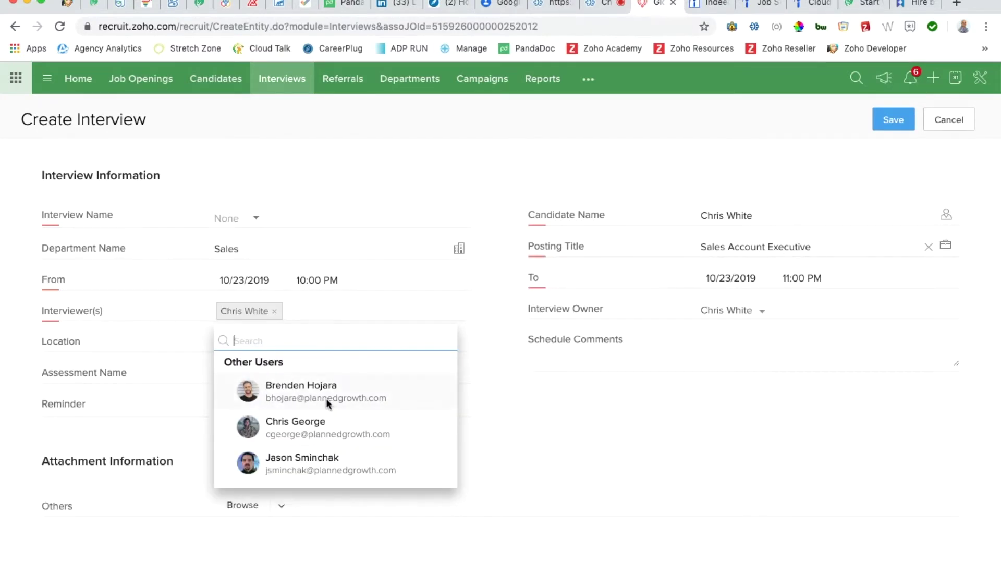
left_click(321, 463)
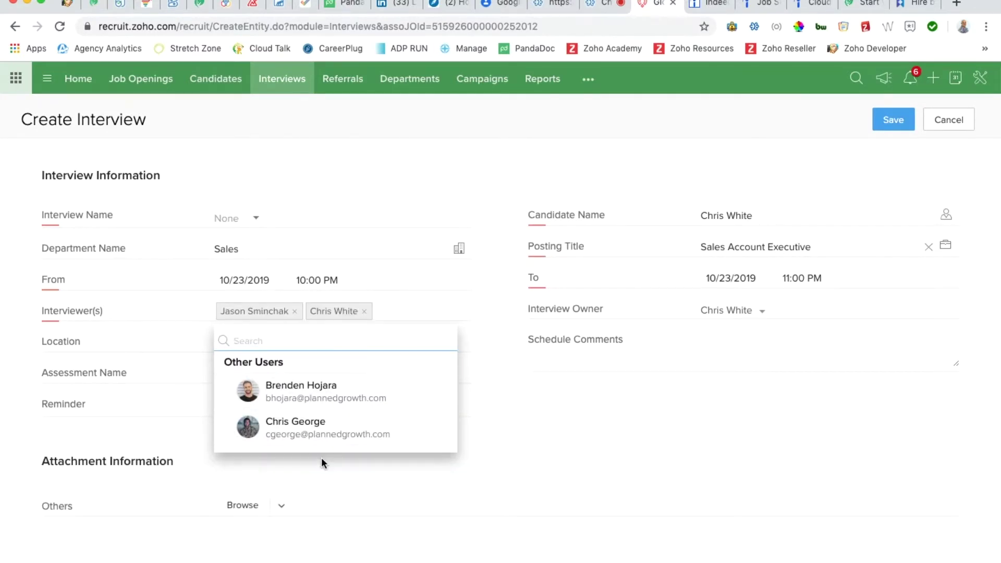
Step: Set the interview name to Phone Interview and its start time to 11:00 PM
left_click(256, 219)
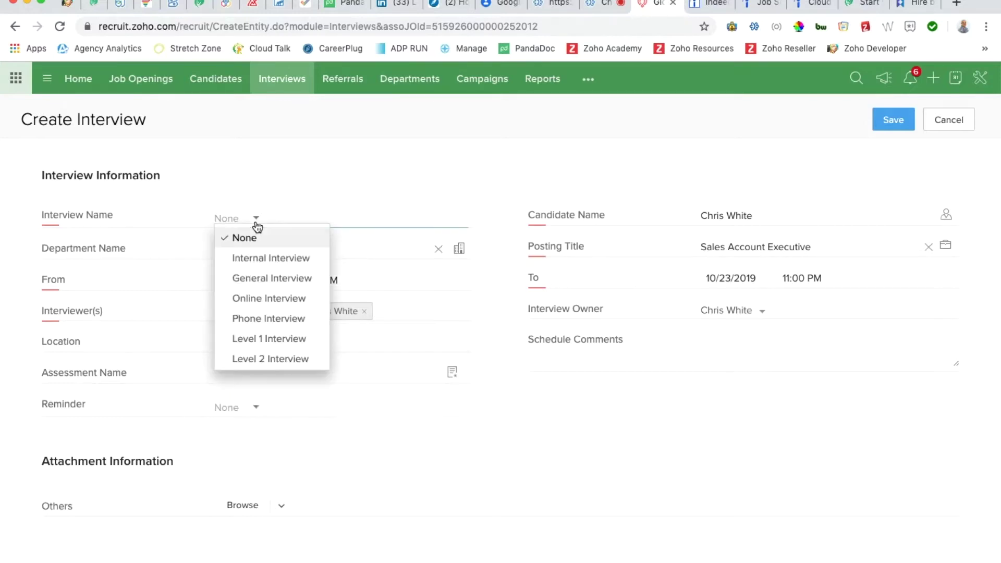
left_click(269, 321)
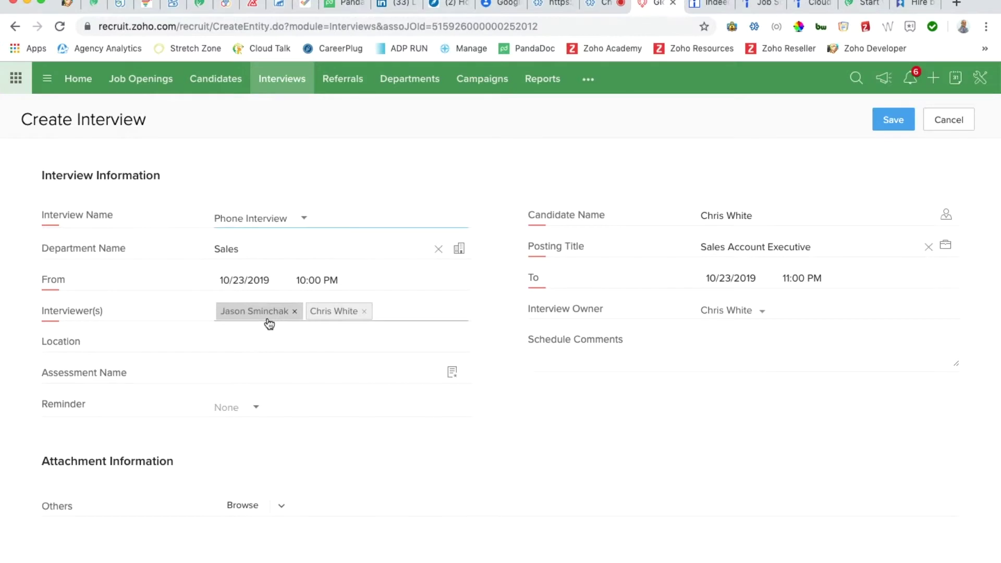
left_click(310, 281)
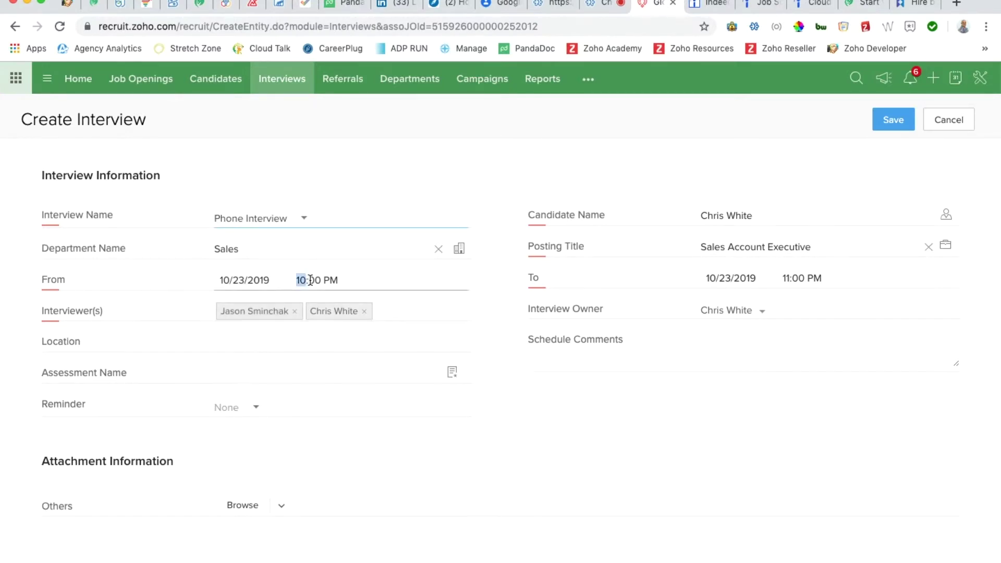
left_click(324, 395)
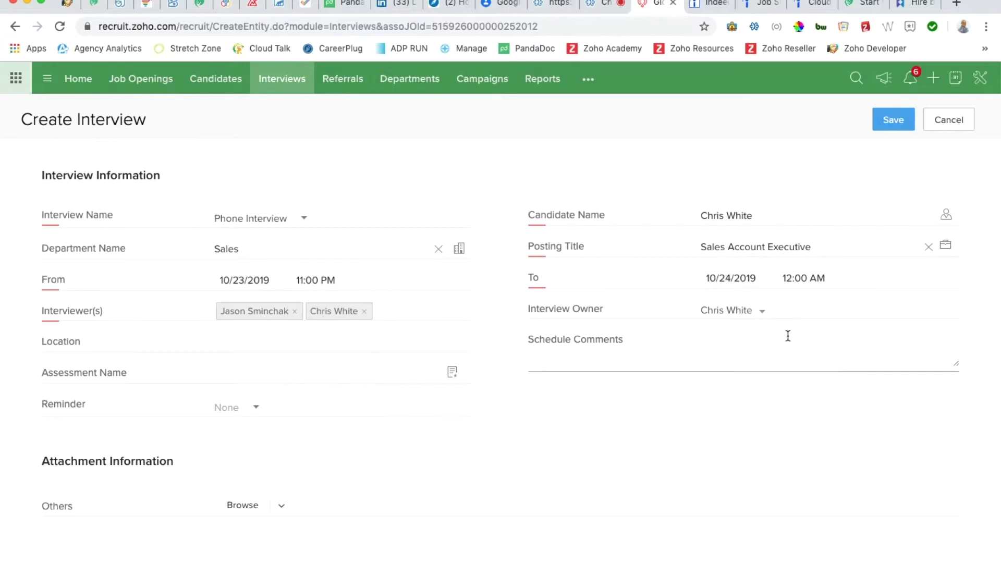
Step: Attach the Screening Interview assessment to the interview and save it
scroll(541, 340, "down", 2)
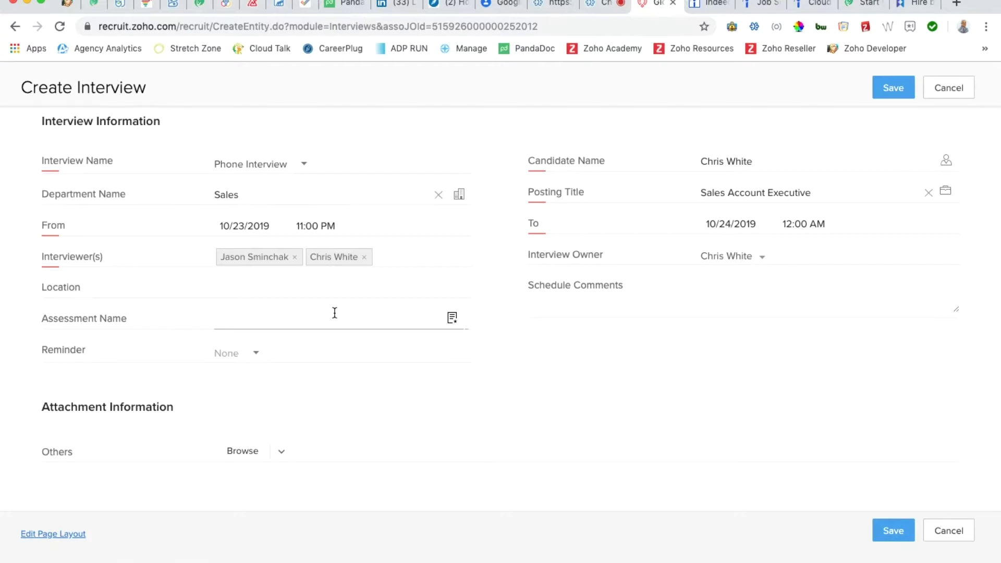
left_click(452, 317)
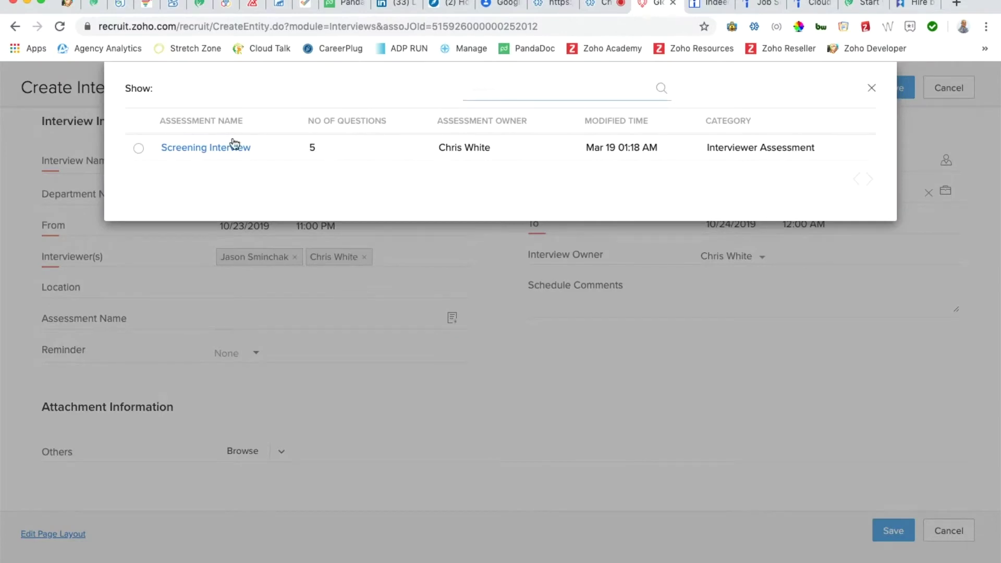
left_click(139, 150)
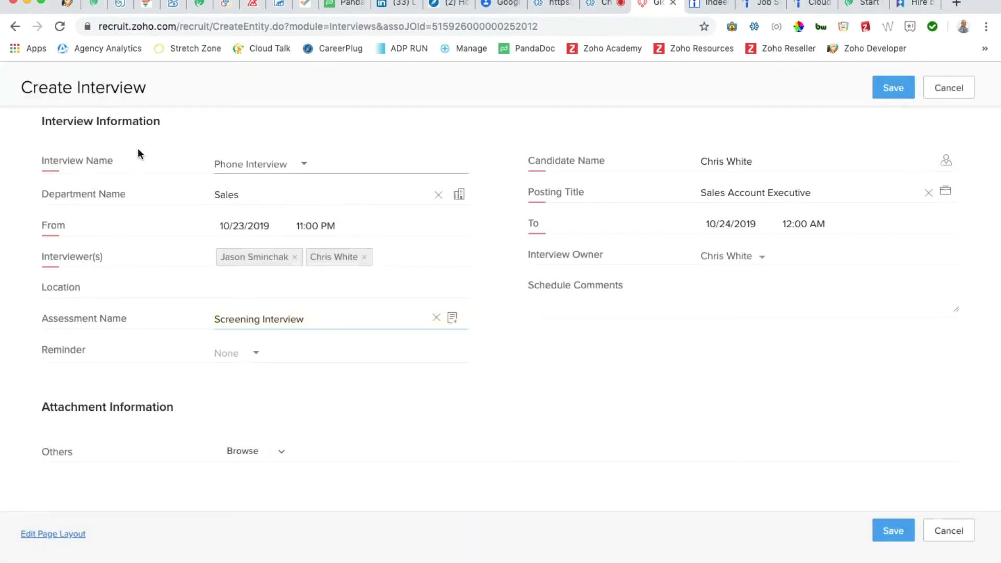
left_click(884, 87)
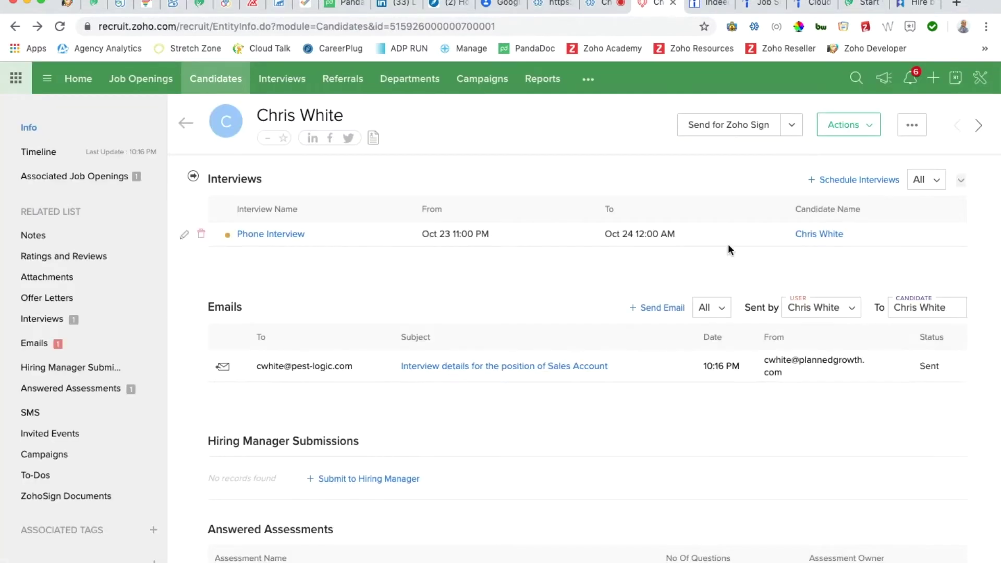
Step: Check the candidate's status in the record and the candidates list, and switch to Outlook for the interview notification
scroll(728, 252, "up", 20)
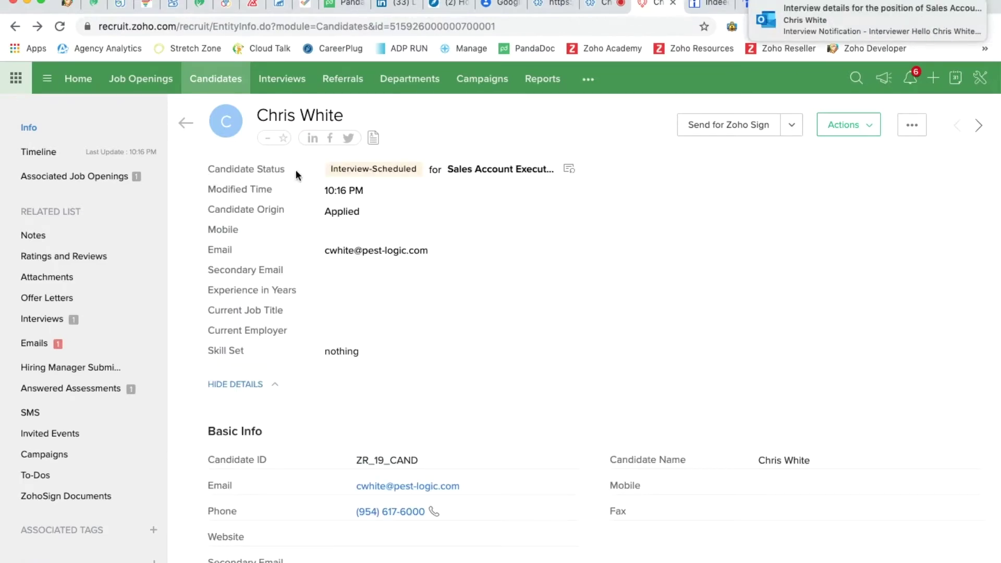
left_click(233, 80)
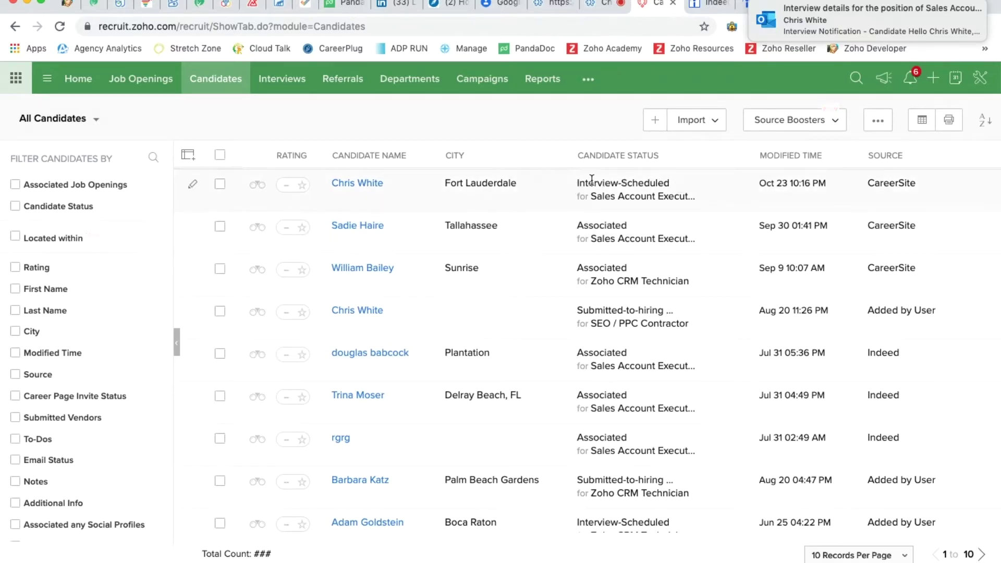
left_click(368, 184)
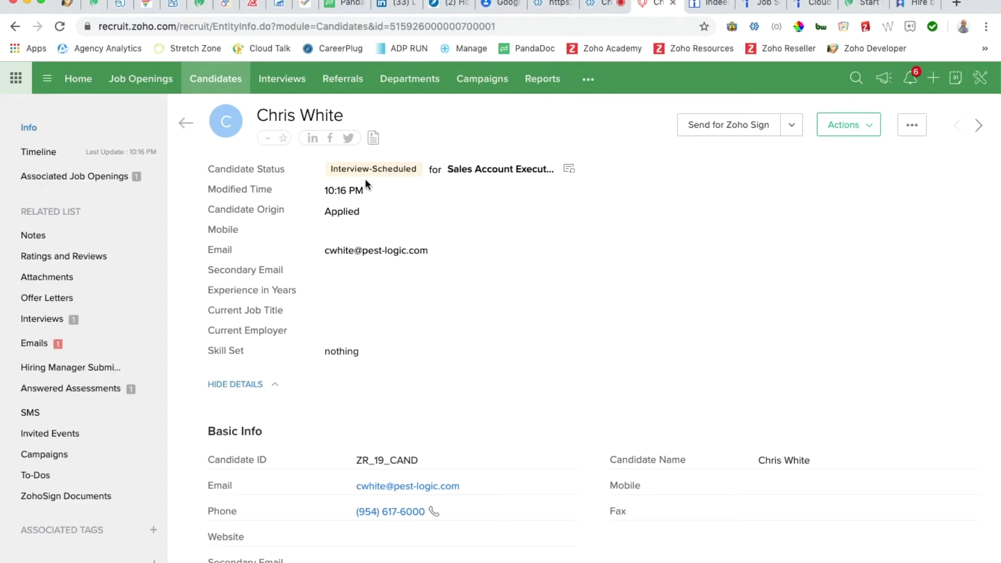
key("super+Tab")
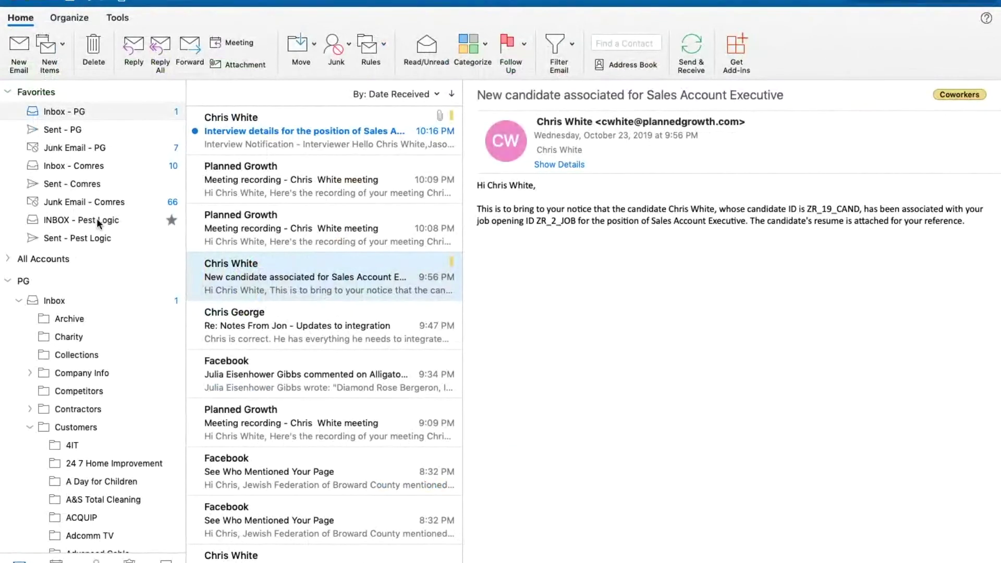
Step: Open the candidate's interview details email in the Pest Logic inbox and read through the interview type, time and interviewers
left_click(96, 218)
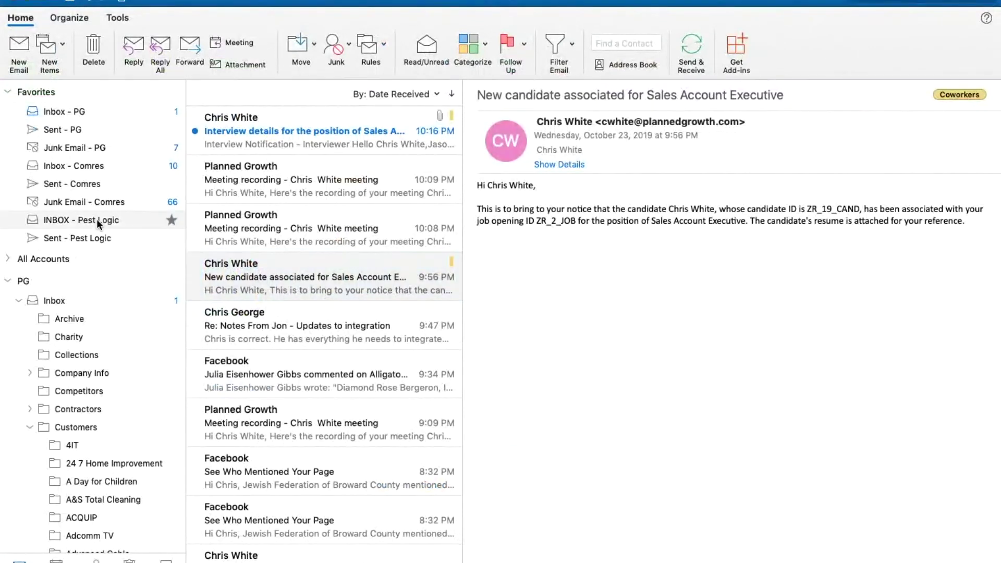
left_click(334, 134)
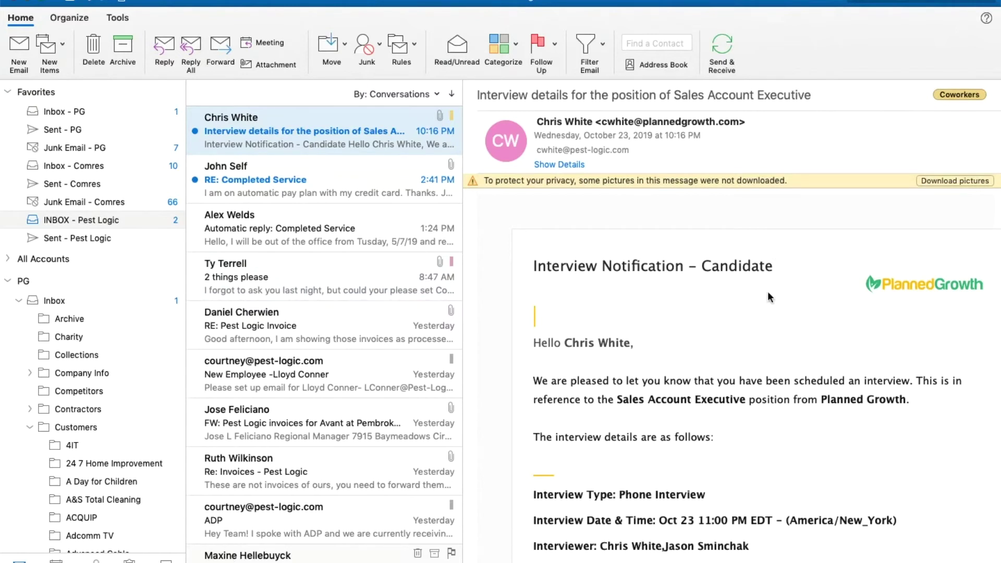
scroll(698, 368, "down", 2)
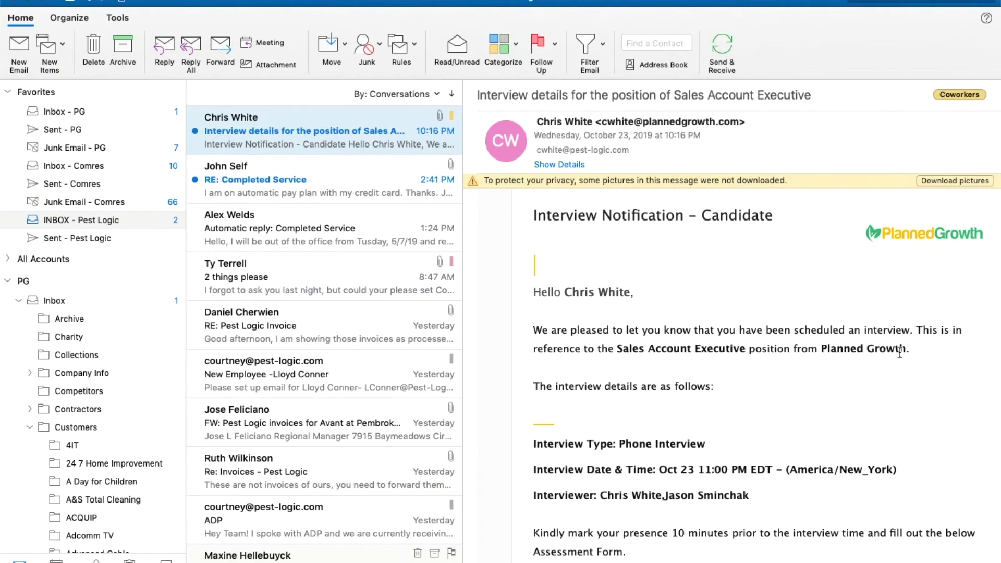
scroll(900, 352, "down", 2)
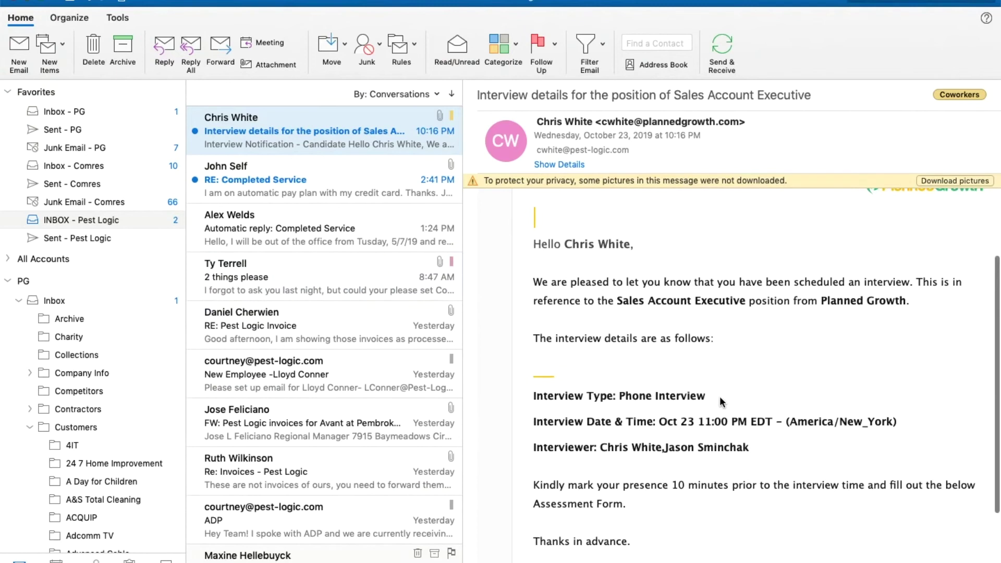
scroll(720, 398, "down", 1)
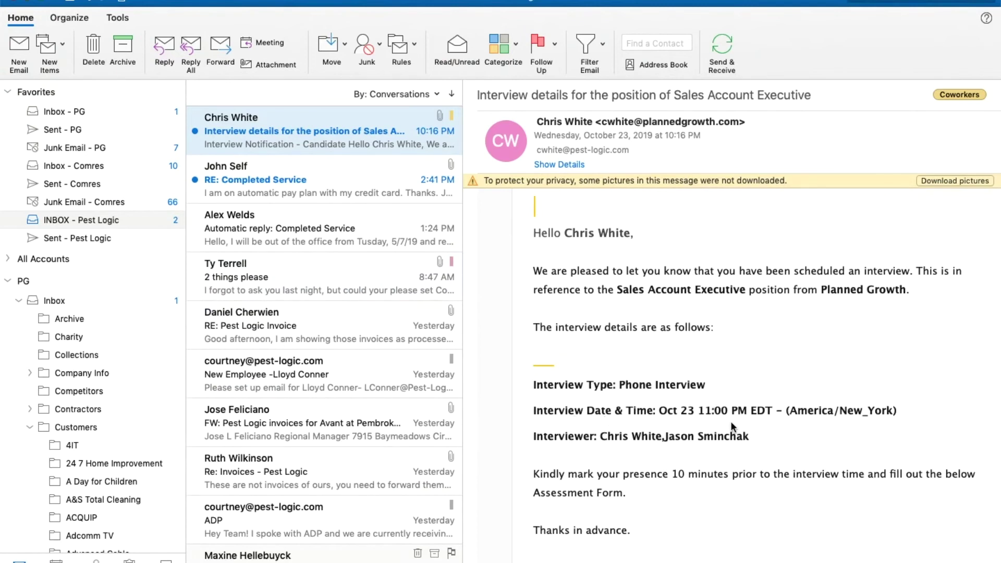
scroll(731, 421, "down", 3)
scroll(730, 421, "down", 1)
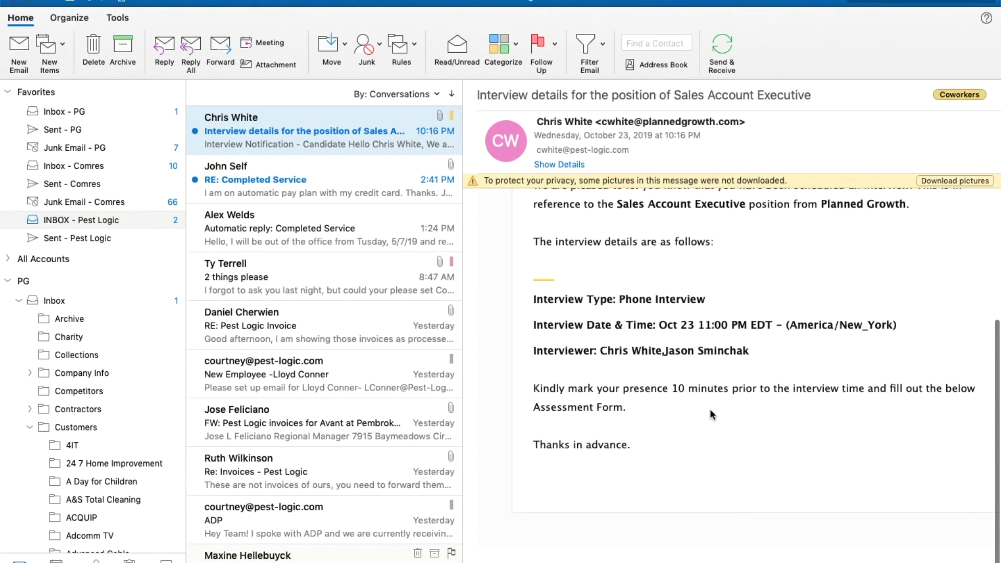
scroll(698, 412, "up", 10)
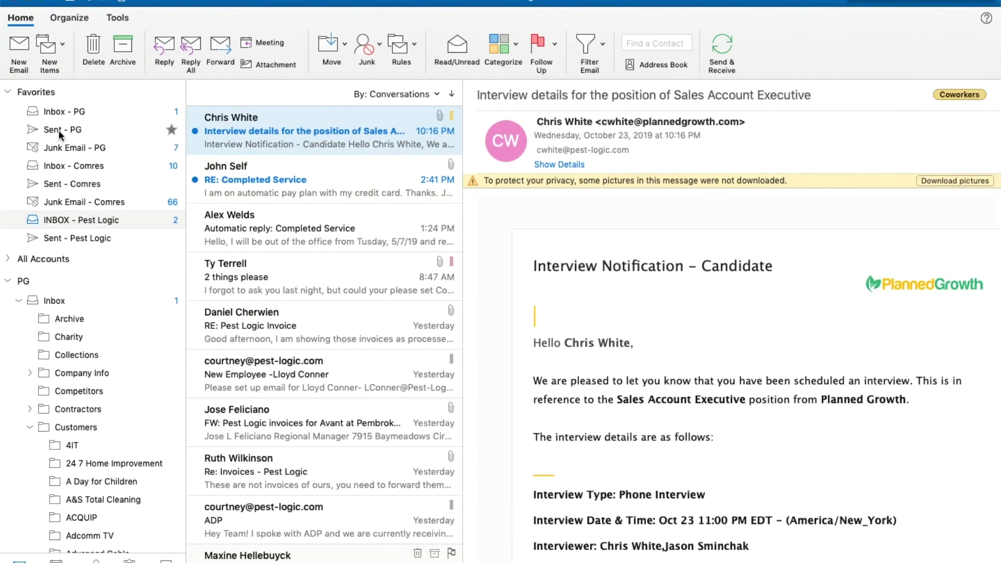
Step: Review the interviewer's notification email in the PG inbox and open its Interview Evaluation link
left_click(59, 109)
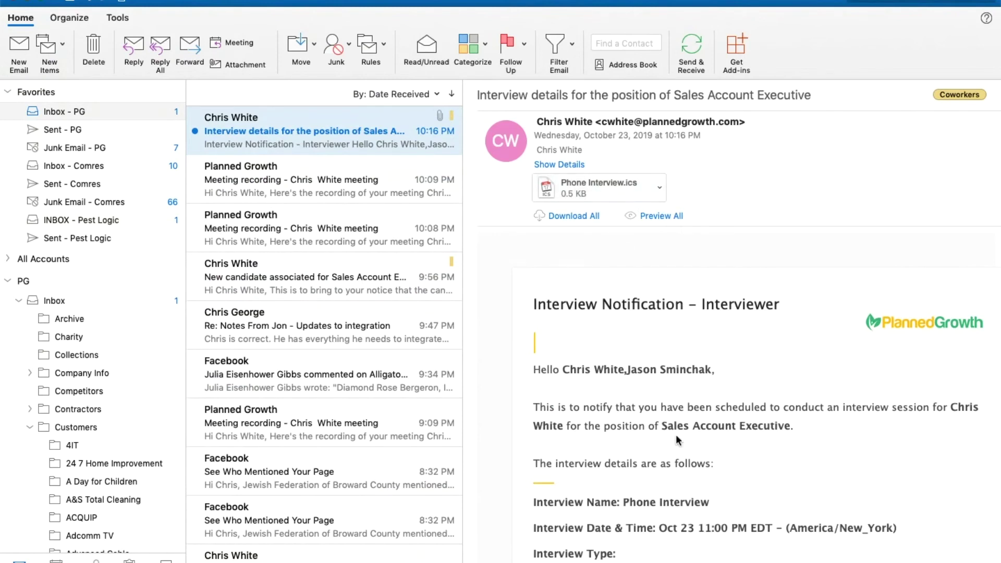
scroll(683, 448, "down", 5)
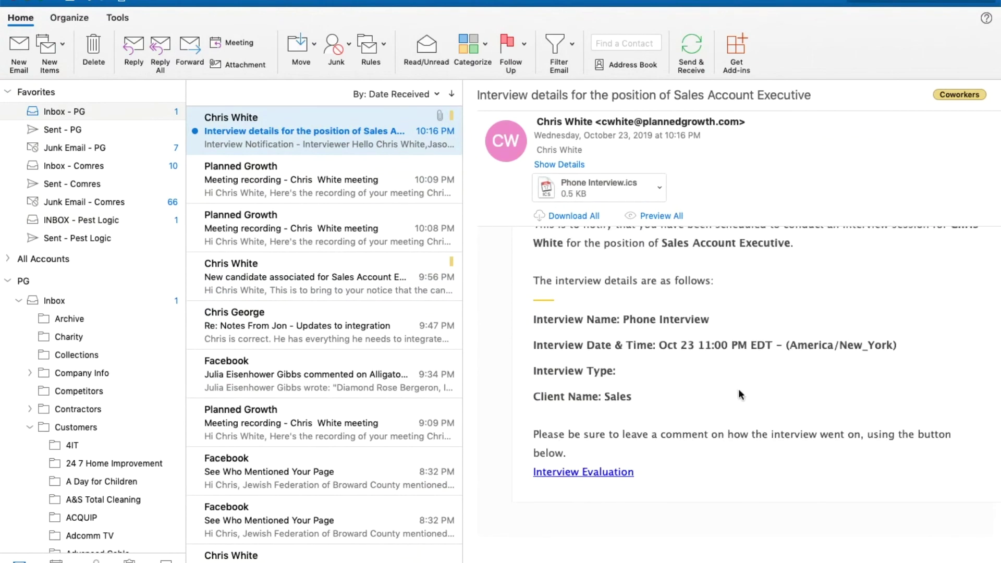
left_click(598, 473)
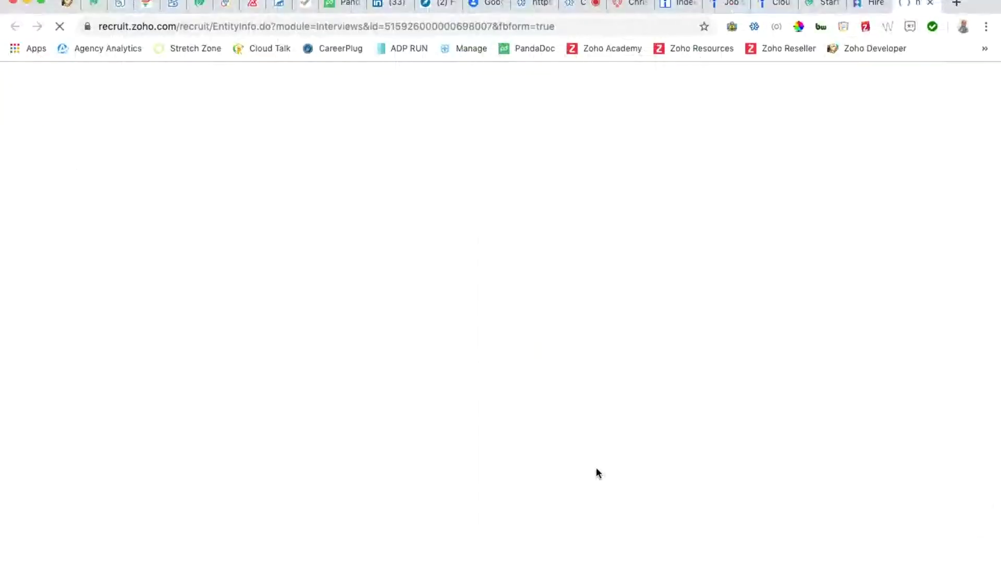